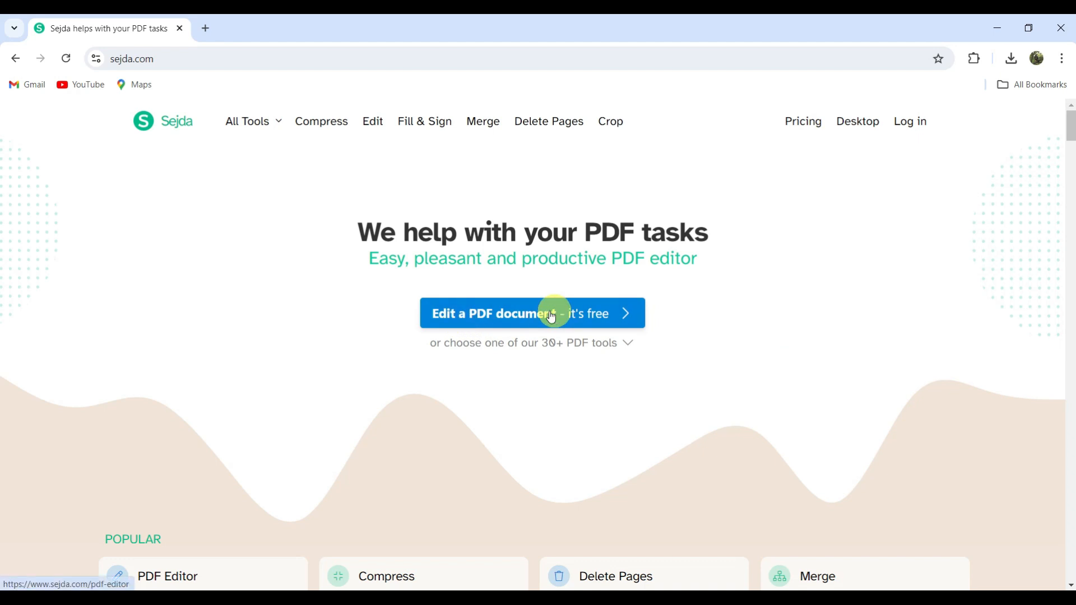
# Open index.pdf from the Youtube\pdf folder on Local Disk (C:) in the online PDF editor
pyautogui.click(589, 317)
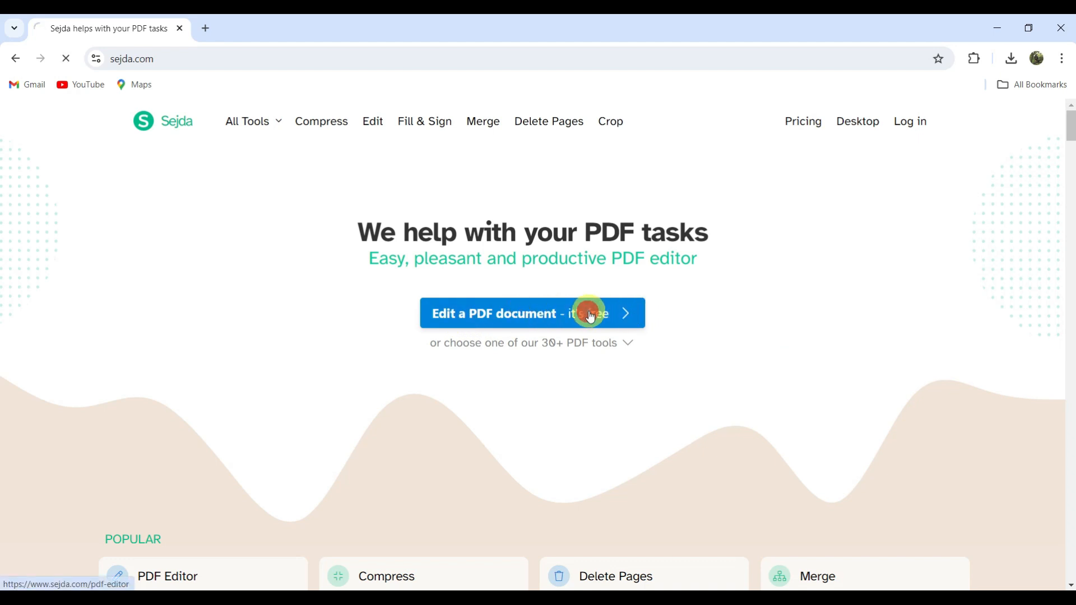
pyautogui.click(525, 321)
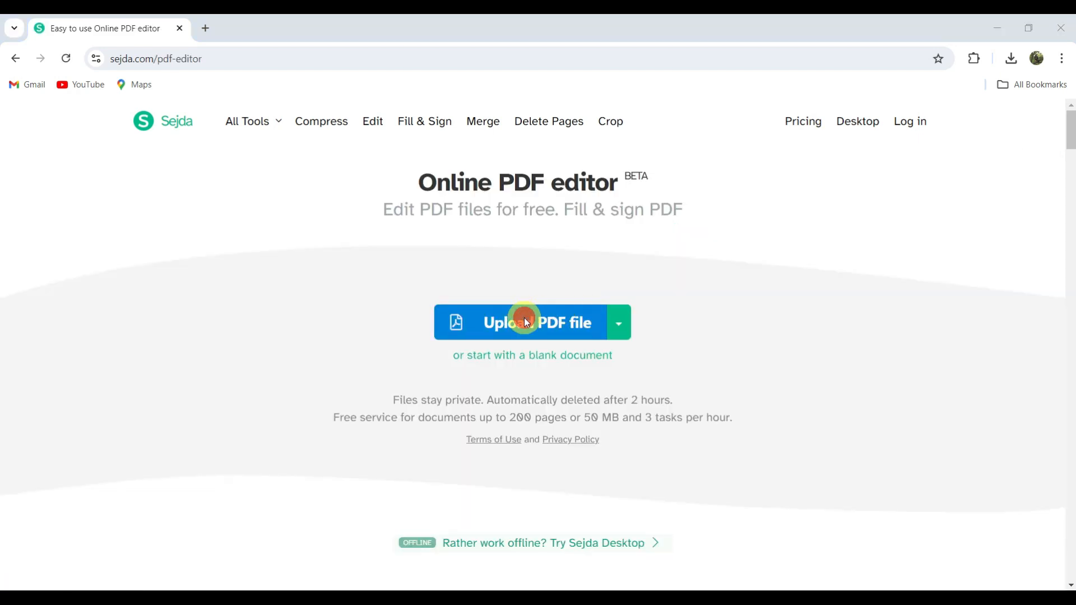
pyautogui.click(79, 281)
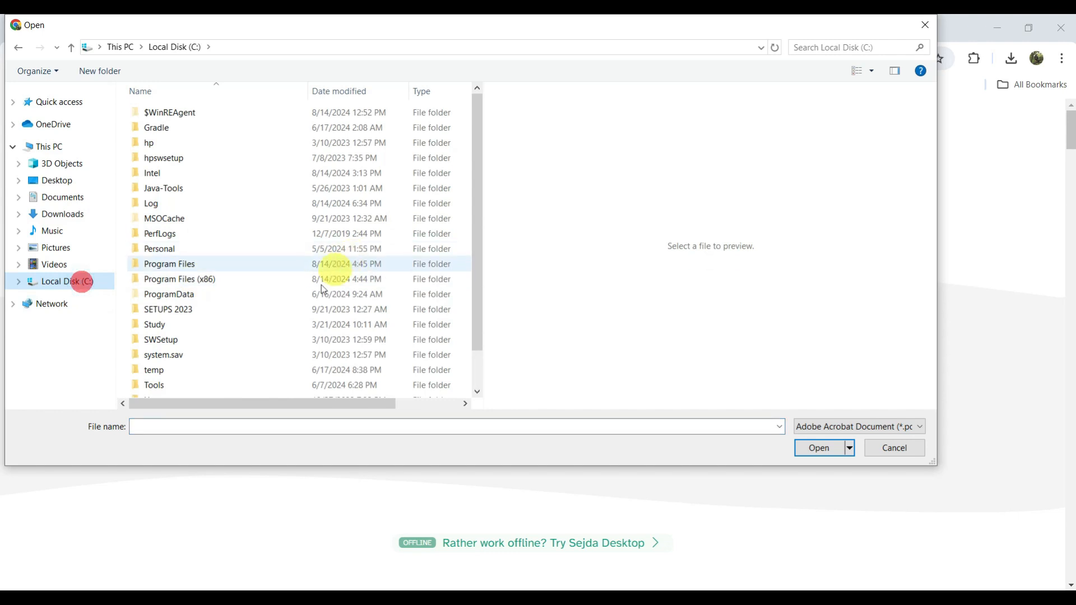
pyautogui.scroll(-2, 264, 325)
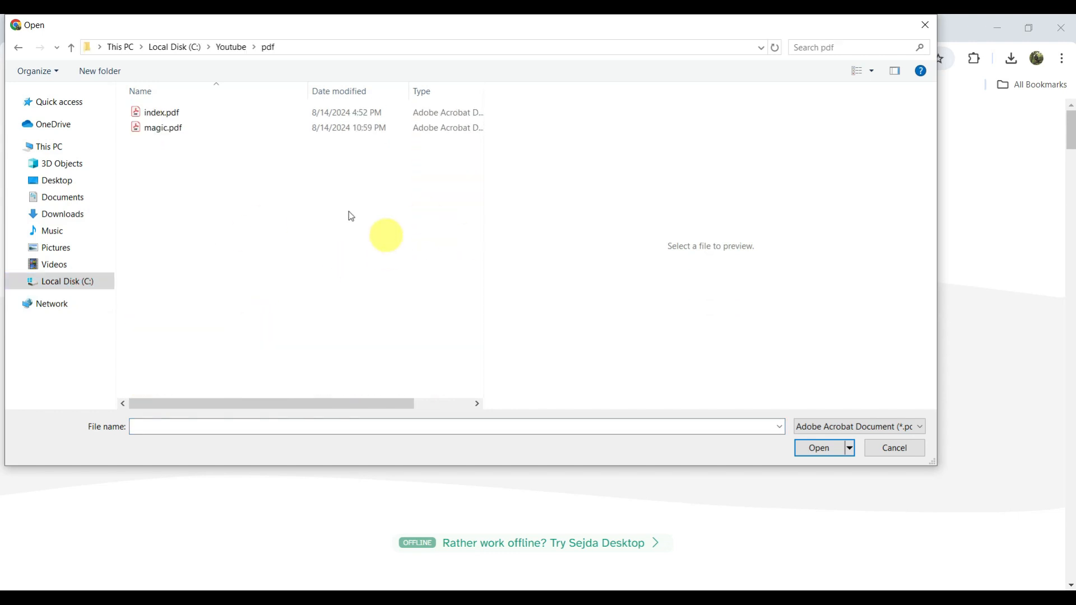
pyautogui.doubleClick(161, 112)
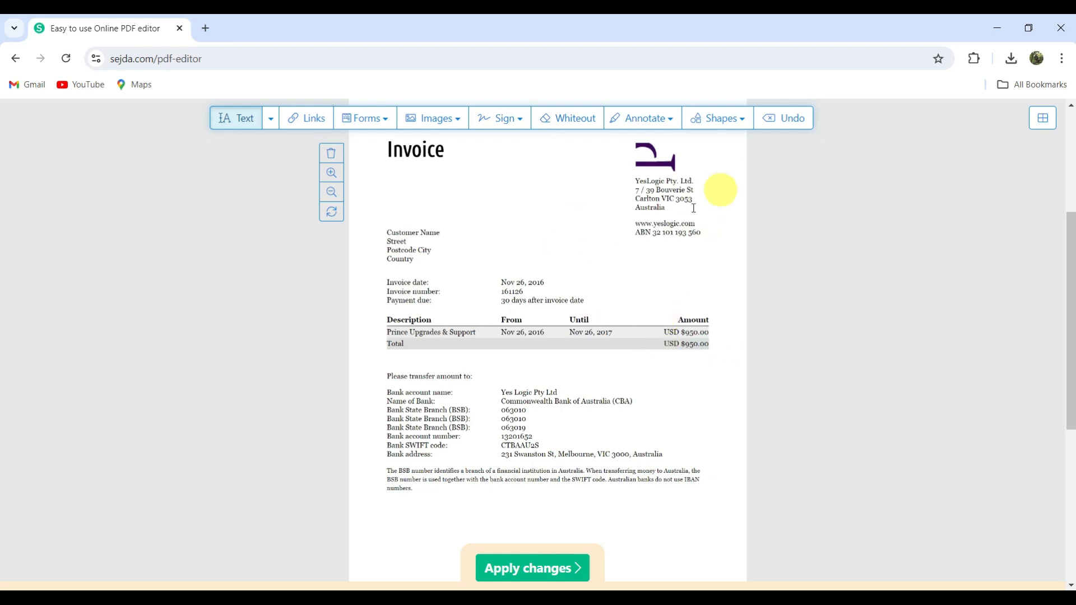
# Replace the street name and the city line of the company address in the invoice header with the new address
pyautogui.click(670, 190)
pyautogui.click(660, 189)
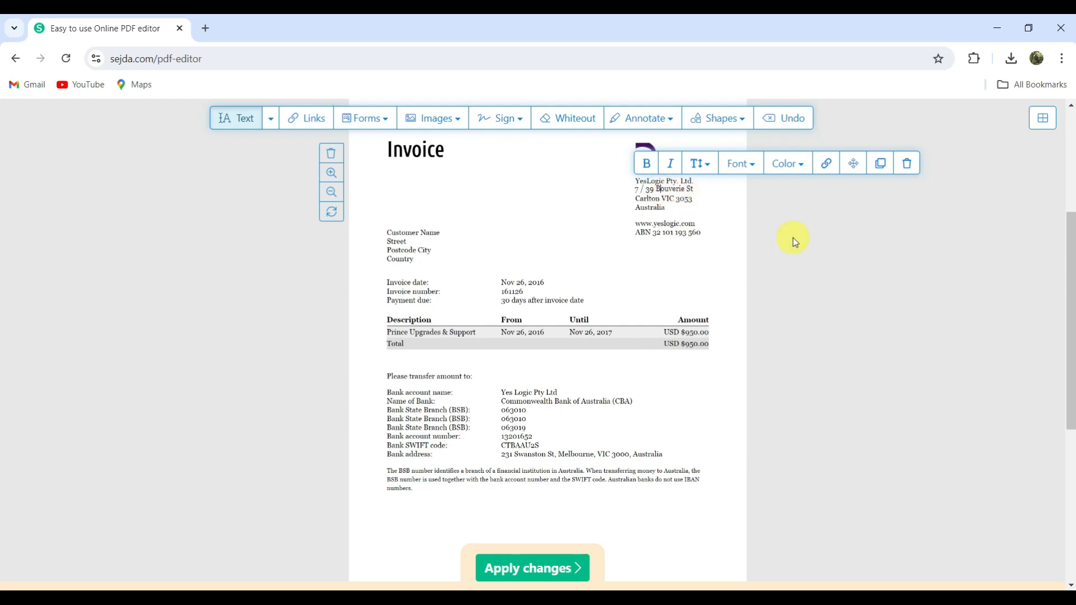
pyautogui.press('Delete')
pyautogui.press('Delete')
pyautogui.press('Delete')
pyautogui.press('Delete')
pyautogui.press('Delete')
pyautogui.press('Delete')
pyautogui.press('Delete')
pyautogui.press('Delete')
pyautogui.press('BackSpace')
pyautogui.press('Delete')
pyautogui.write('New South Wales, Heymarket,')
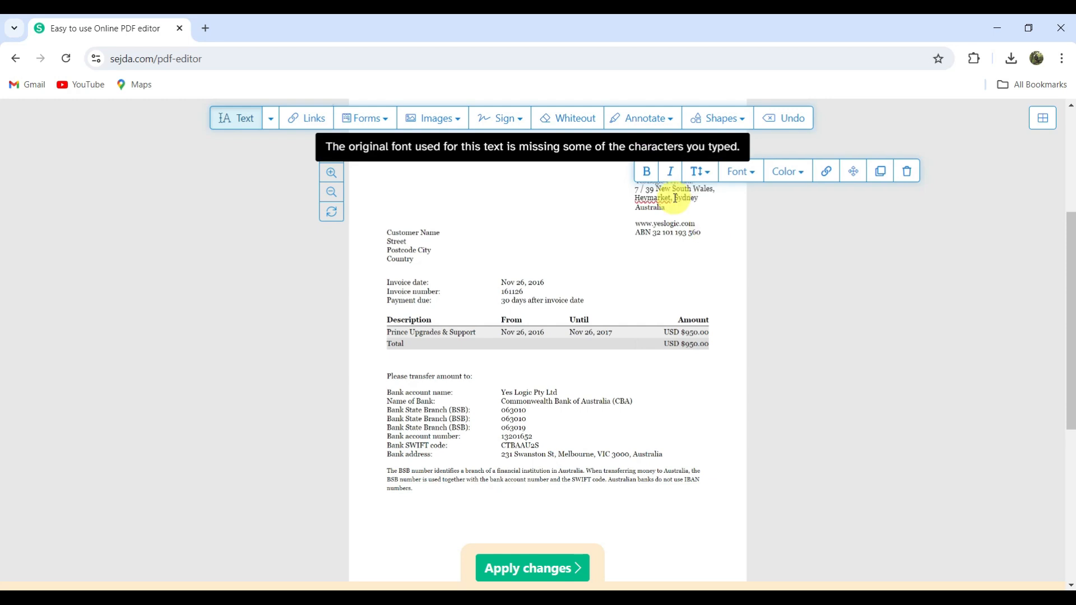
pyautogui.click(735, 228)
pyautogui.click(1005, 211)
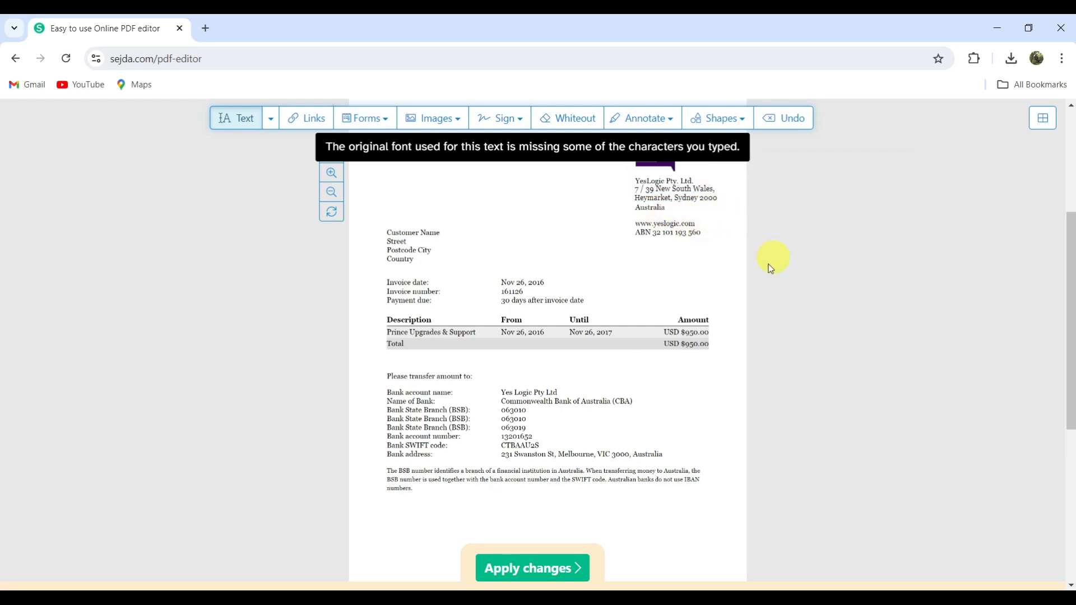
# Change the invoice date to Aug15, 2024
pyautogui.click(608, 280)
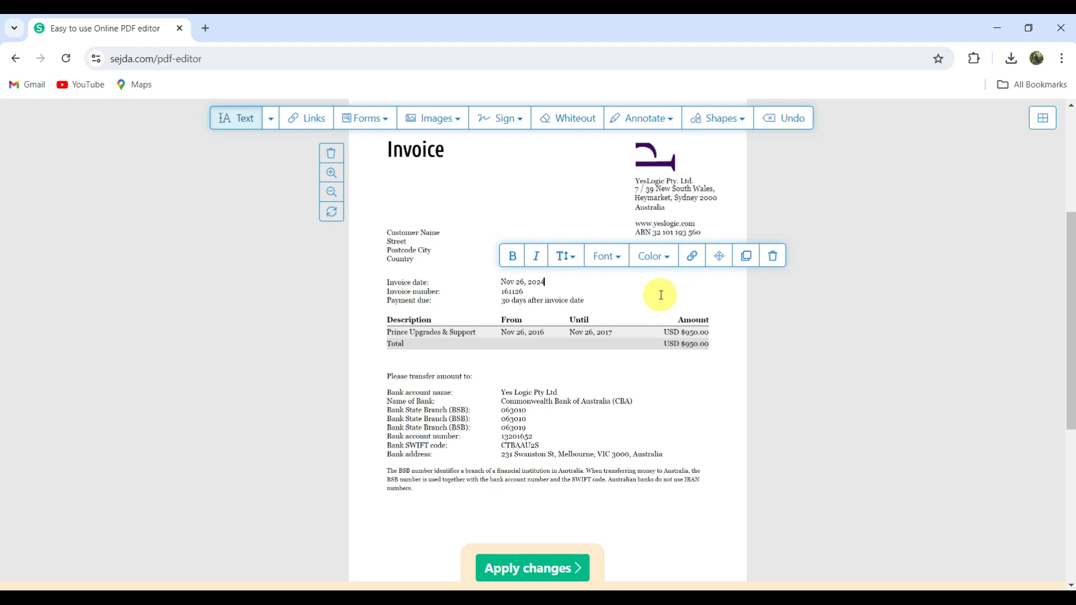
pyautogui.press('Left')
pyautogui.press('Left')
pyautogui.press('Left')
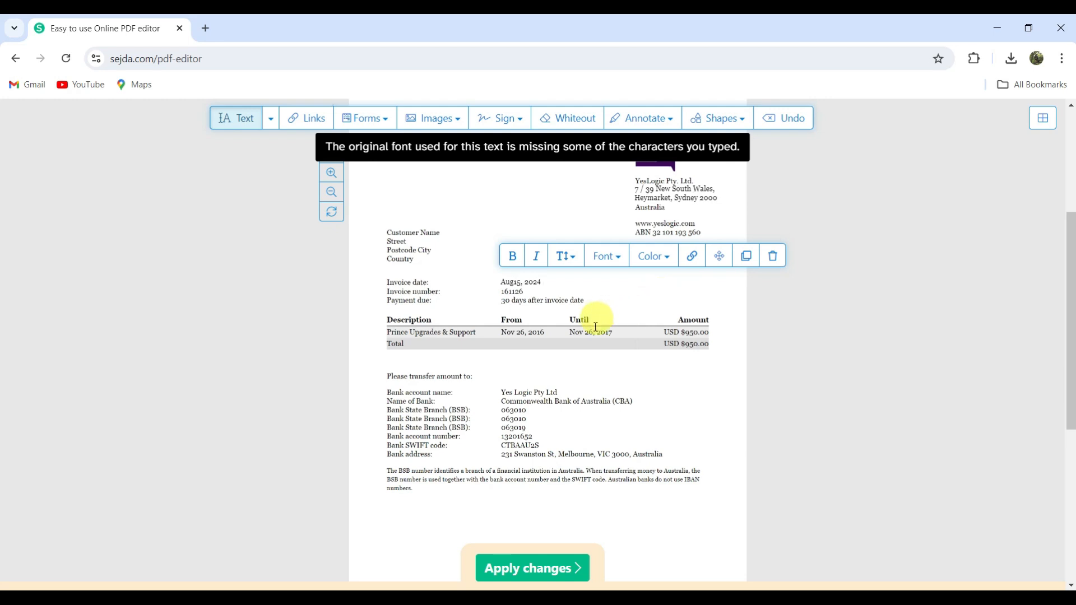
# Set the Prince Upgrades & Support row's From date to Aug 15, 2024 and its Until date to Nov 26, 2024
pyautogui.click(519, 332)
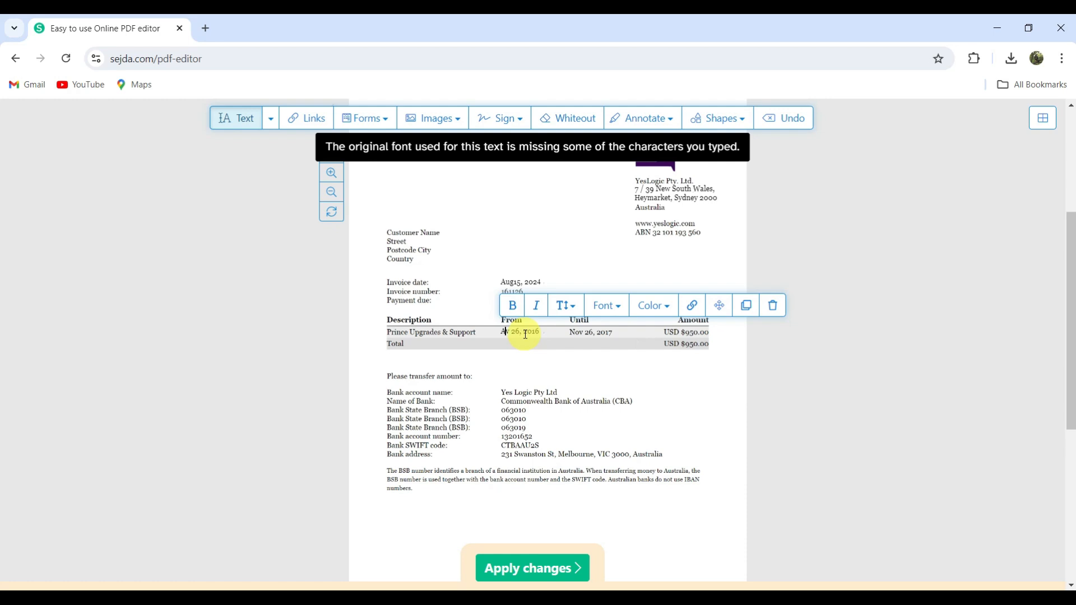
pyautogui.press('BackSpace')
pyautogui.press('BackSpace')
pyautogui.write('15')
pyautogui.click(605, 332)
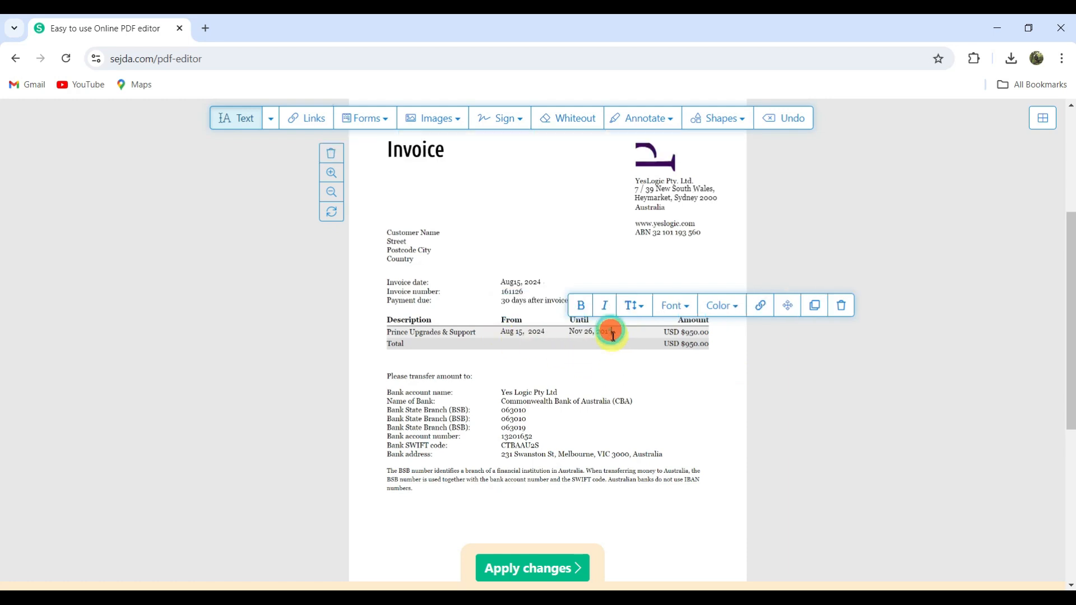
pyautogui.write('24')
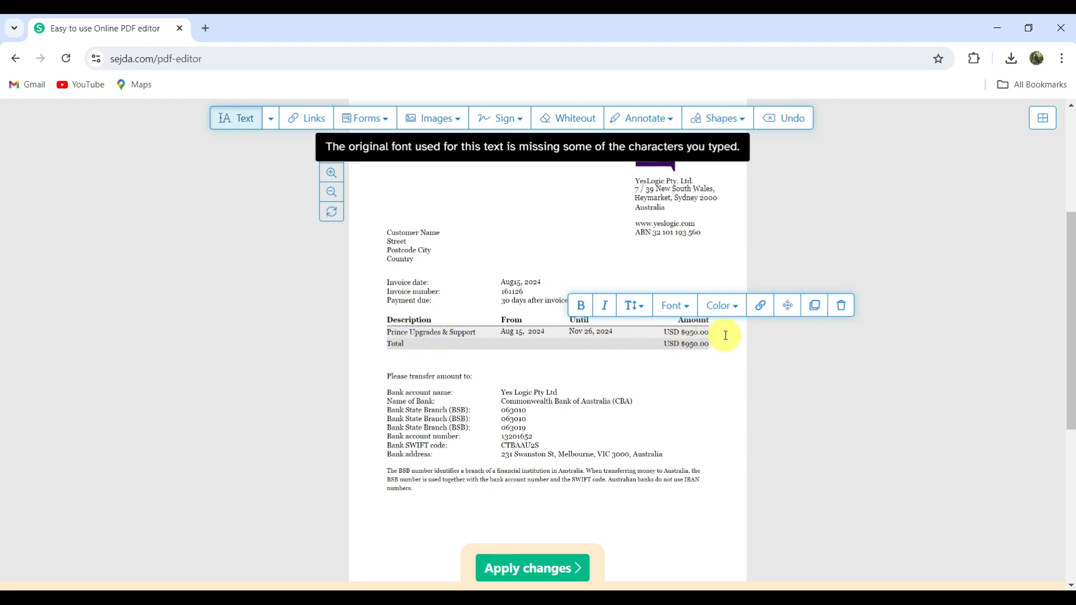
# Change both the Prince Upgrades & Support amount and the Total to USD $1950.00
pyautogui.click(691, 331)
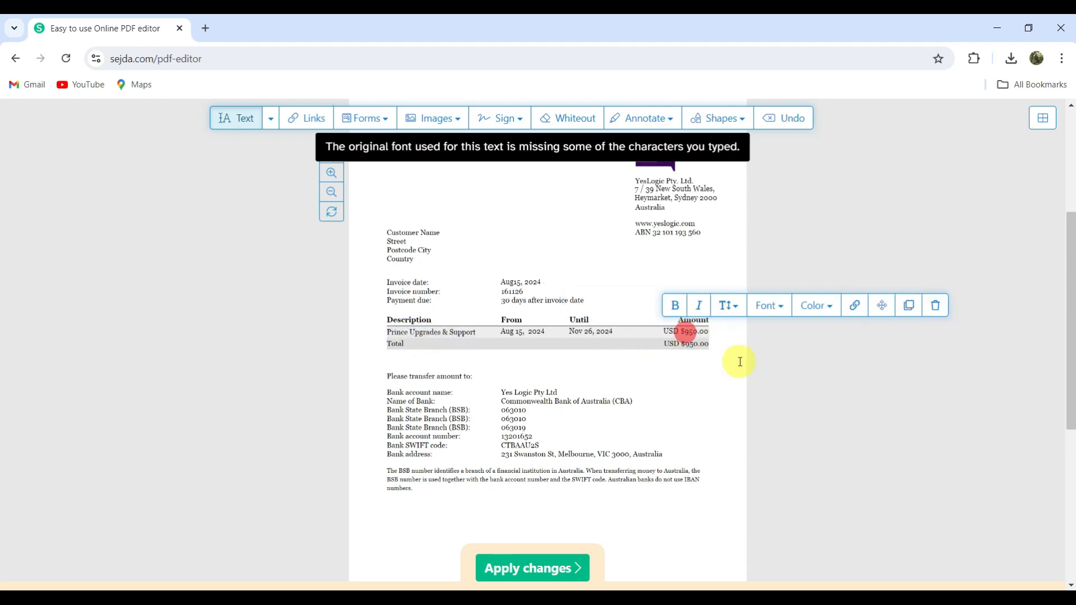
pyautogui.write('1')
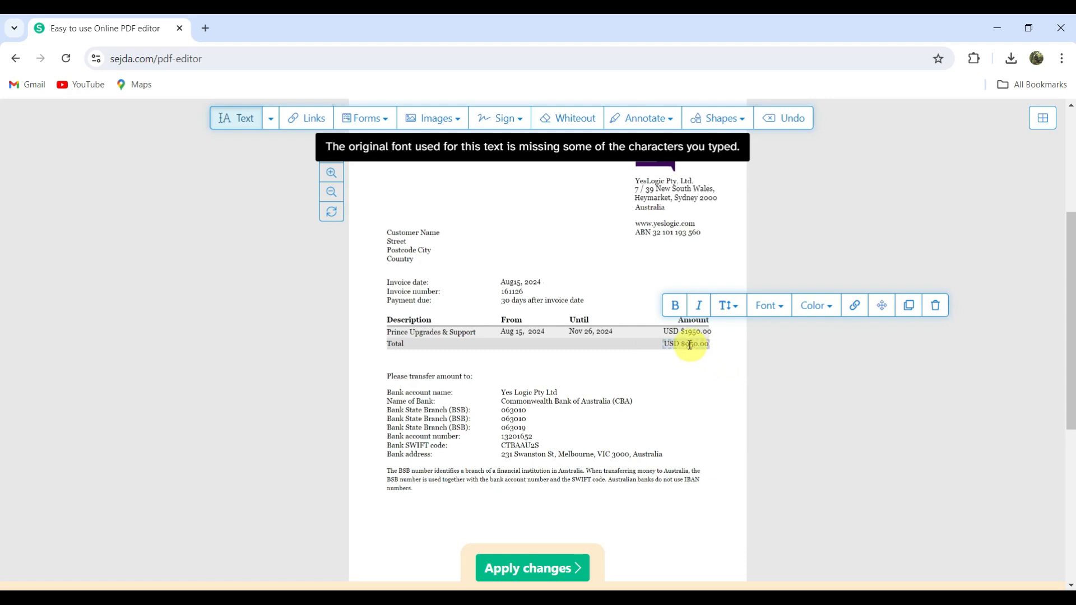
pyautogui.click(688, 343)
pyautogui.write('1')
pyautogui.click(703, 421)
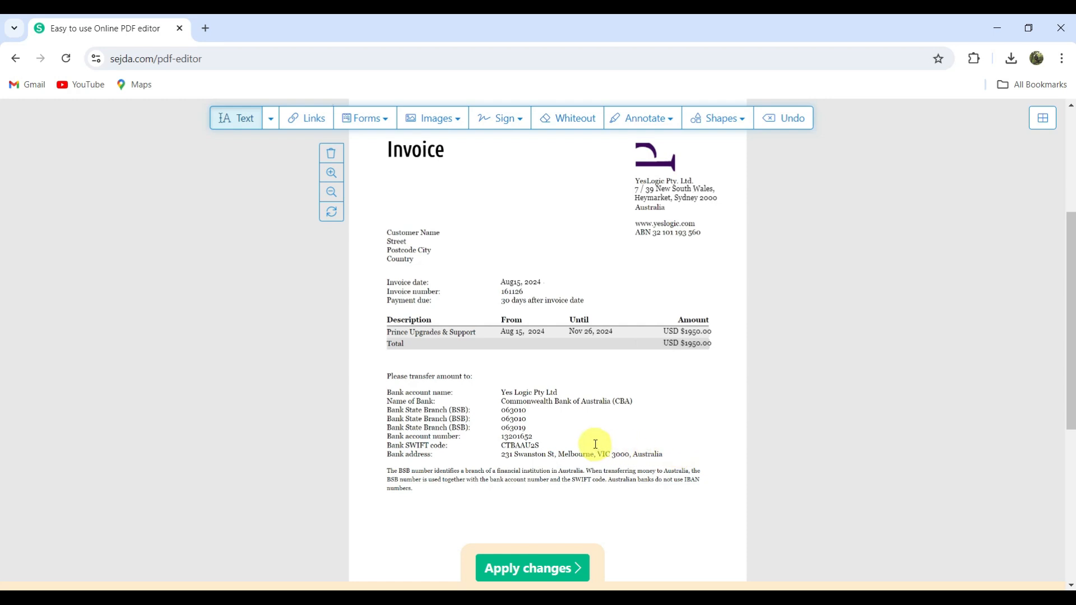
# Change the last digit of the bank account number and format the number in bold italic
pyautogui.click(526, 436)
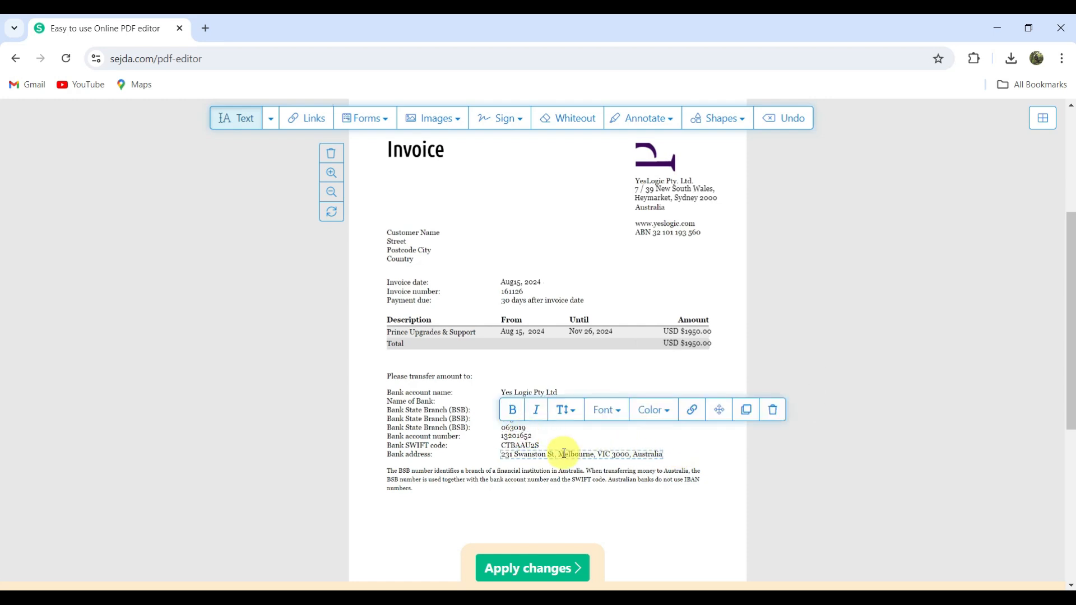
pyautogui.doubleClick(513, 436)
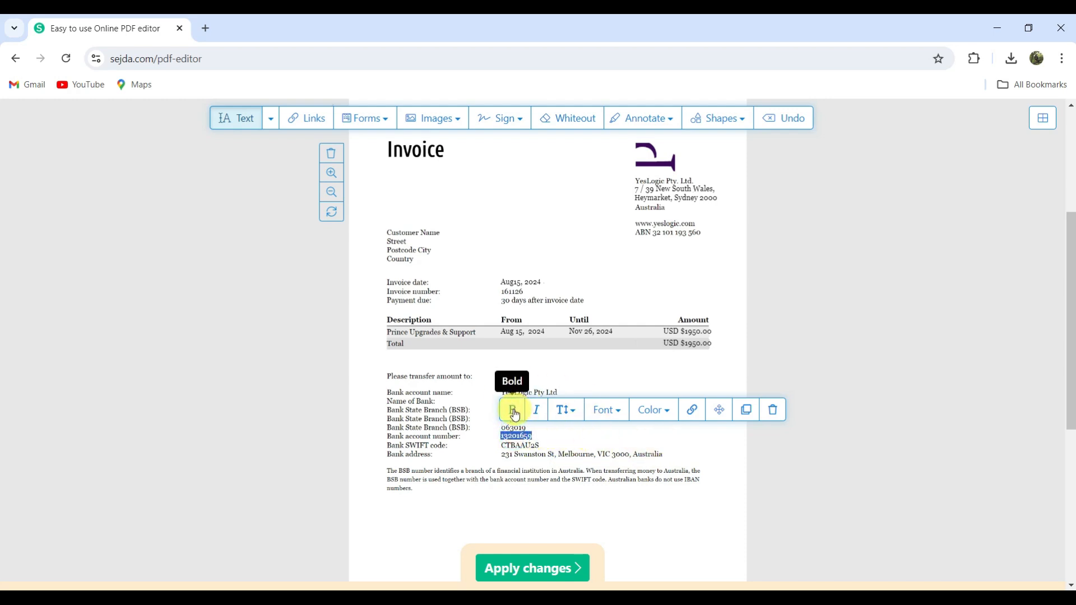
pyautogui.click(513, 412)
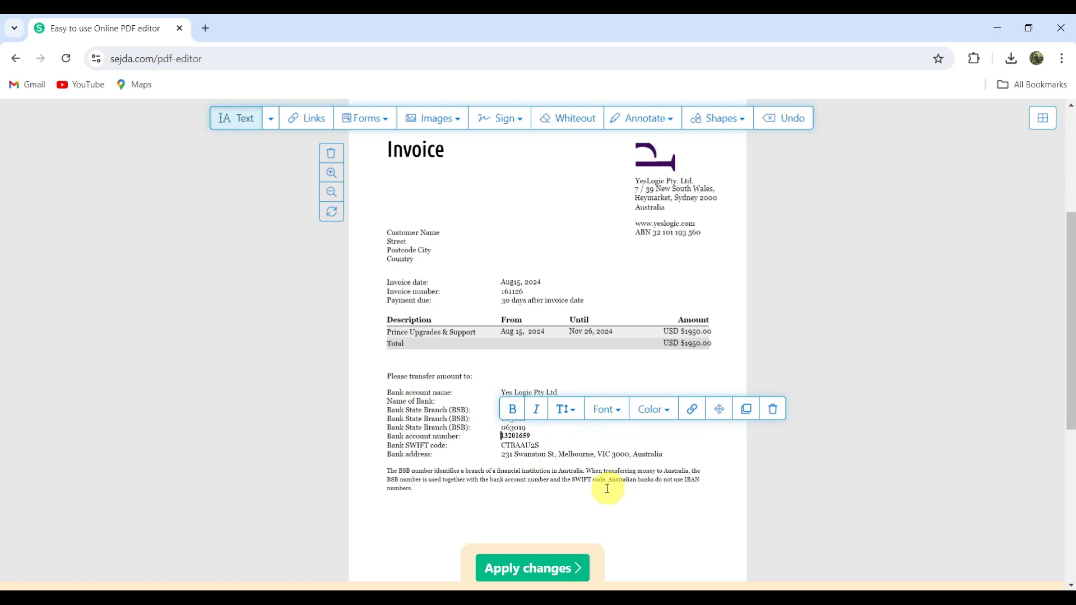
pyautogui.click(537, 409)
pyautogui.click(570, 412)
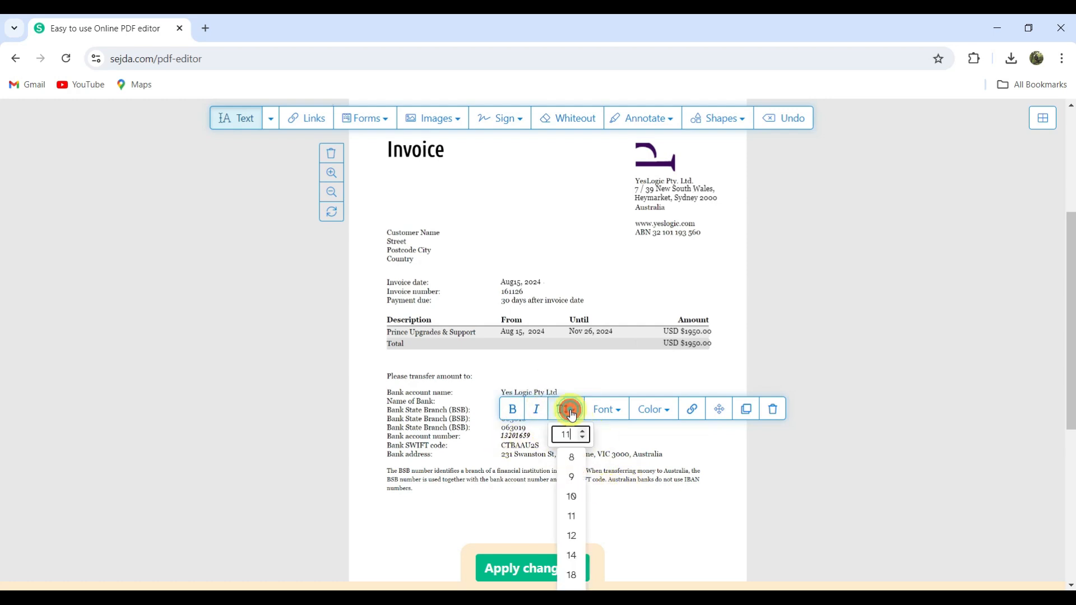
pyautogui.click(605, 409)
pyautogui.click(655, 410)
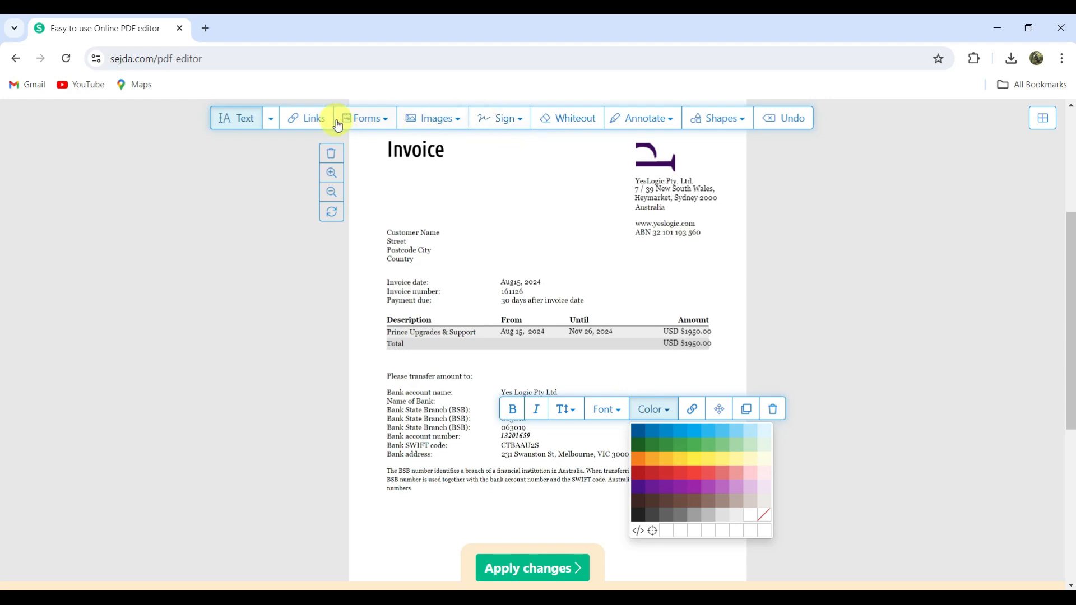
pyautogui.click(386, 120)
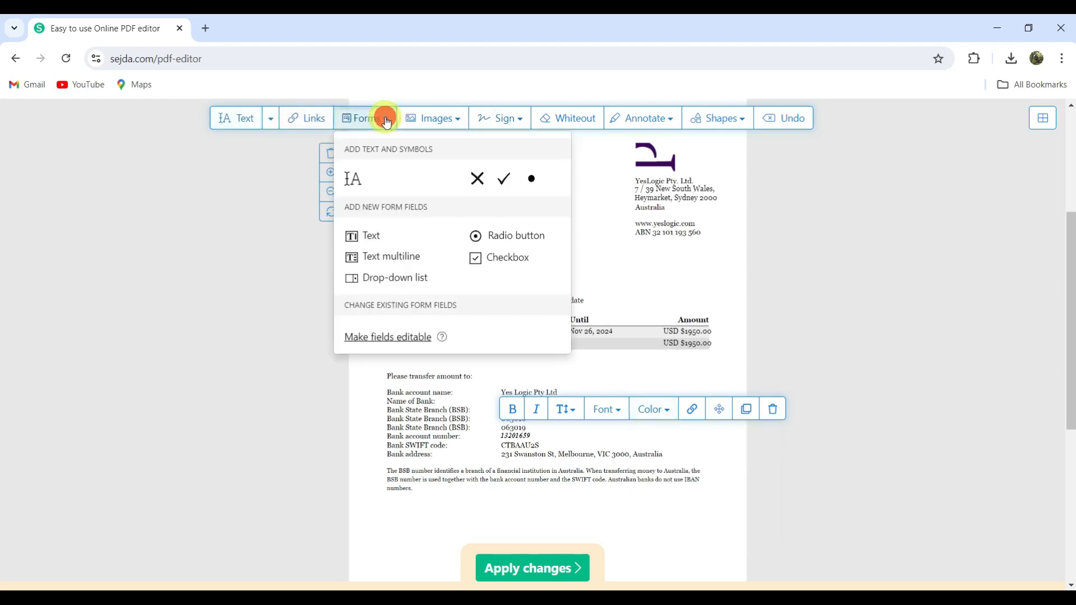
# Insert the third saved signature image below the BSB note, near the right edge of the invoice page
pyautogui.click(449, 120)
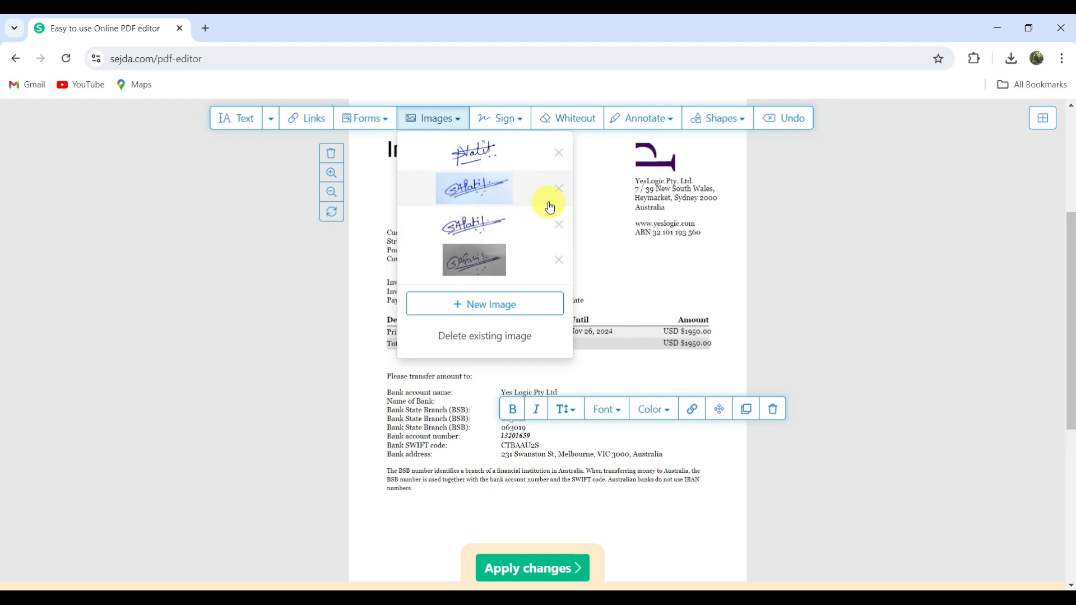
pyautogui.click(476, 227)
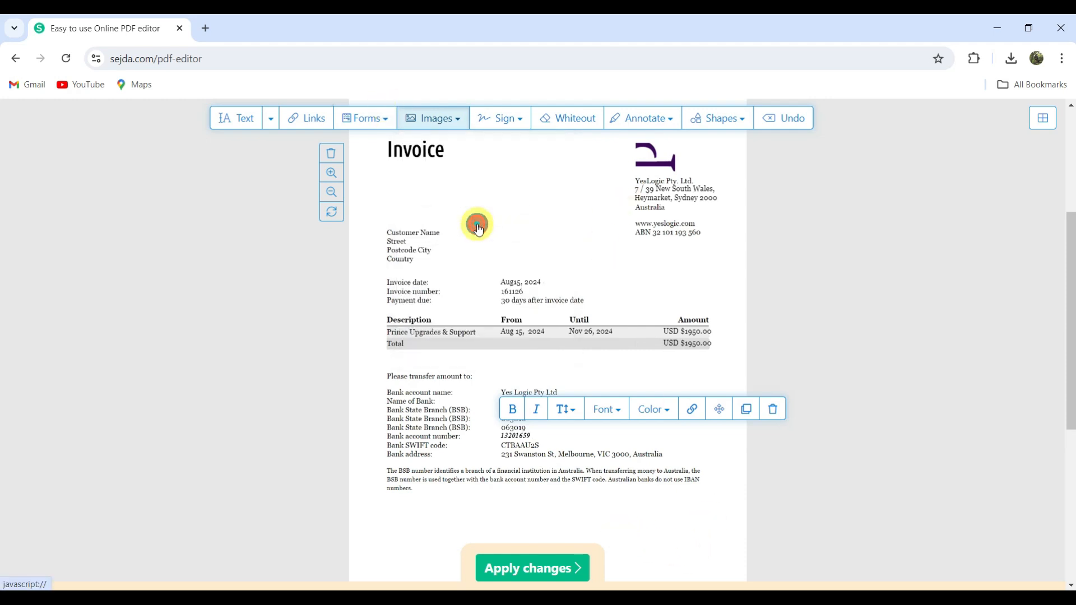
pyautogui.click(651, 531)
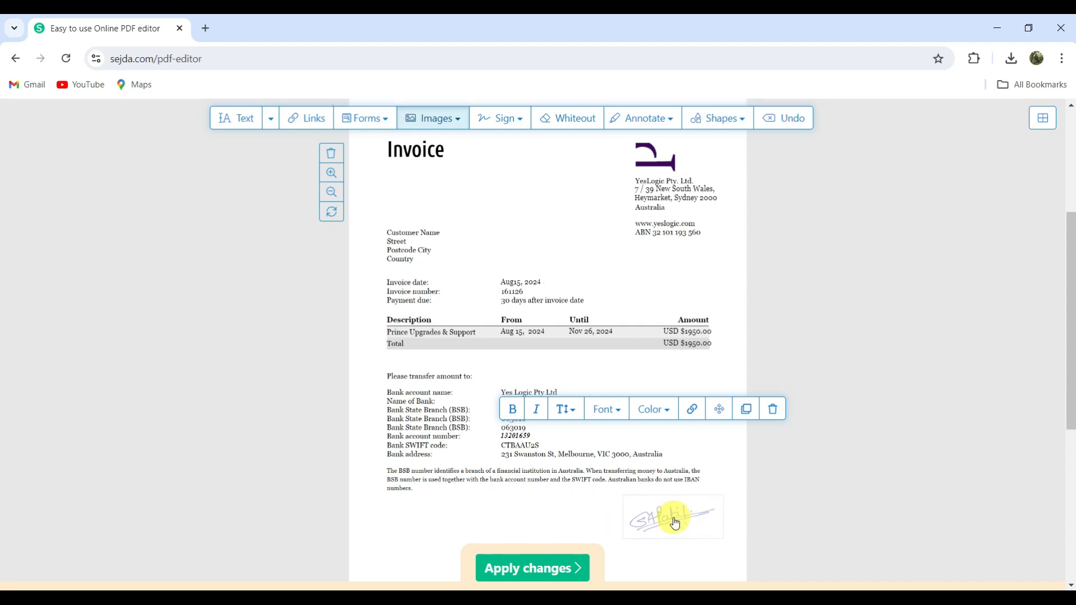
pyautogui.click(669, 518)
pyautogui.click(677, 565)
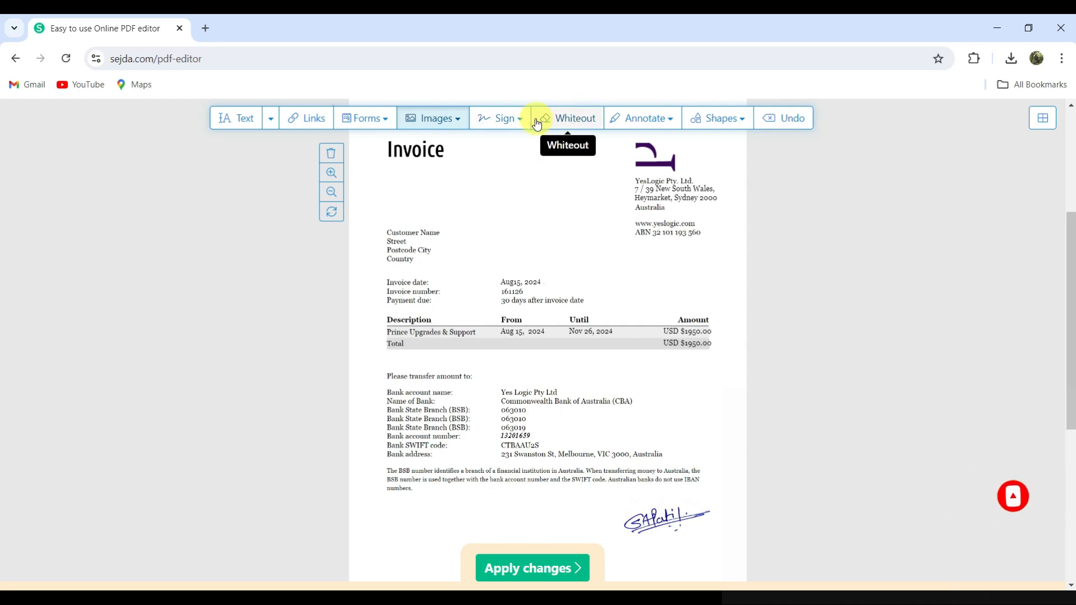
# Apply the changes and download the edited index.pdf
pyautogui.click(717, 117)
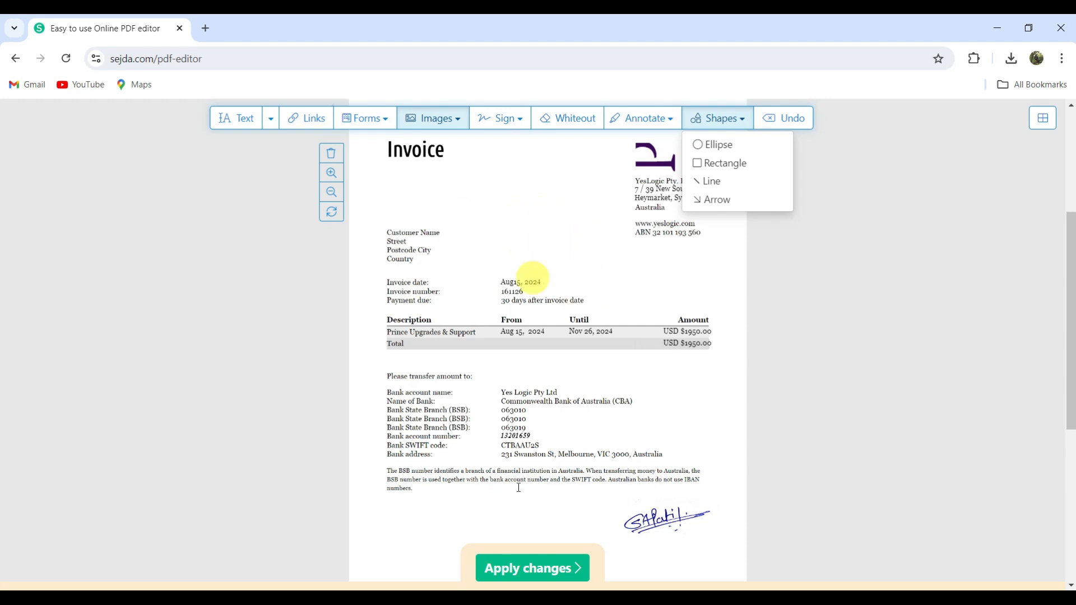
pyautogui.click(527, 571)
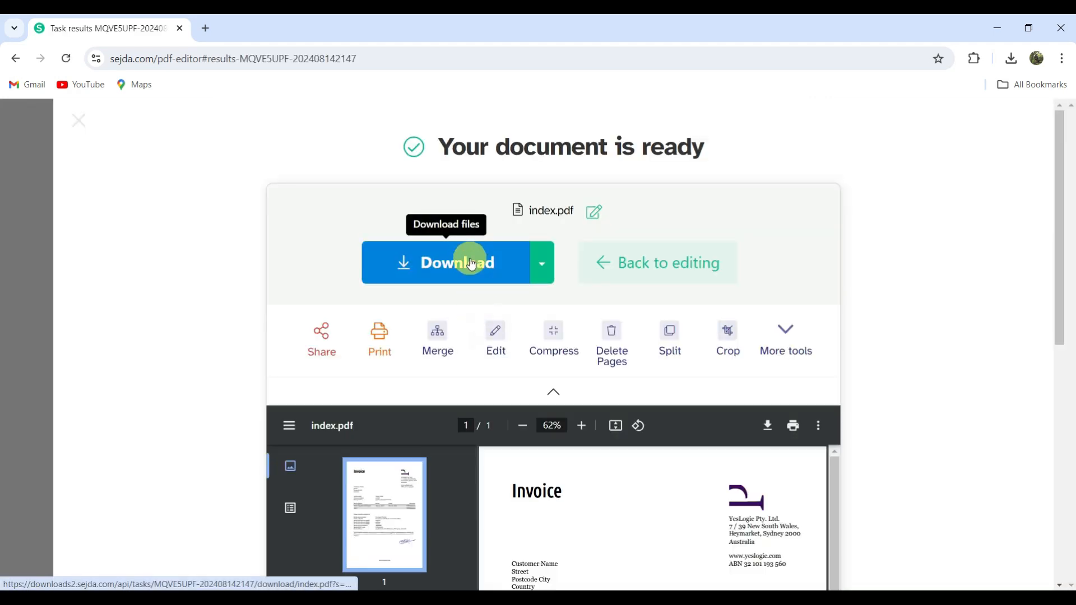
pyautogui.click(471, 264)
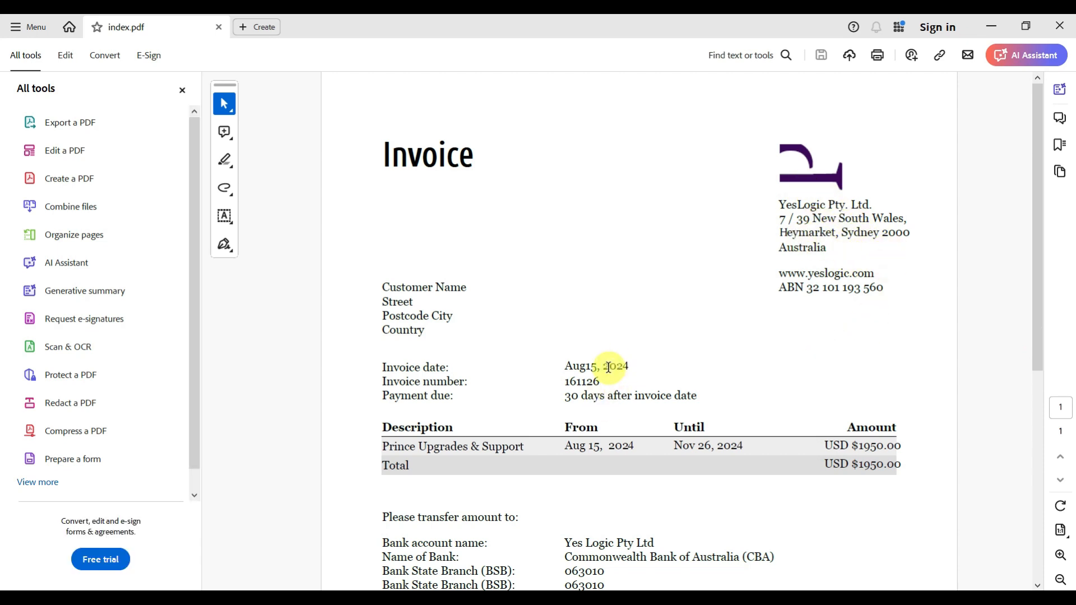
# Open the original index.pdf from the pdf folder in Acrobat and compare its address, dates, amounts and account number with the edited copy
pyautogui.scroll(-5, 735, 432)
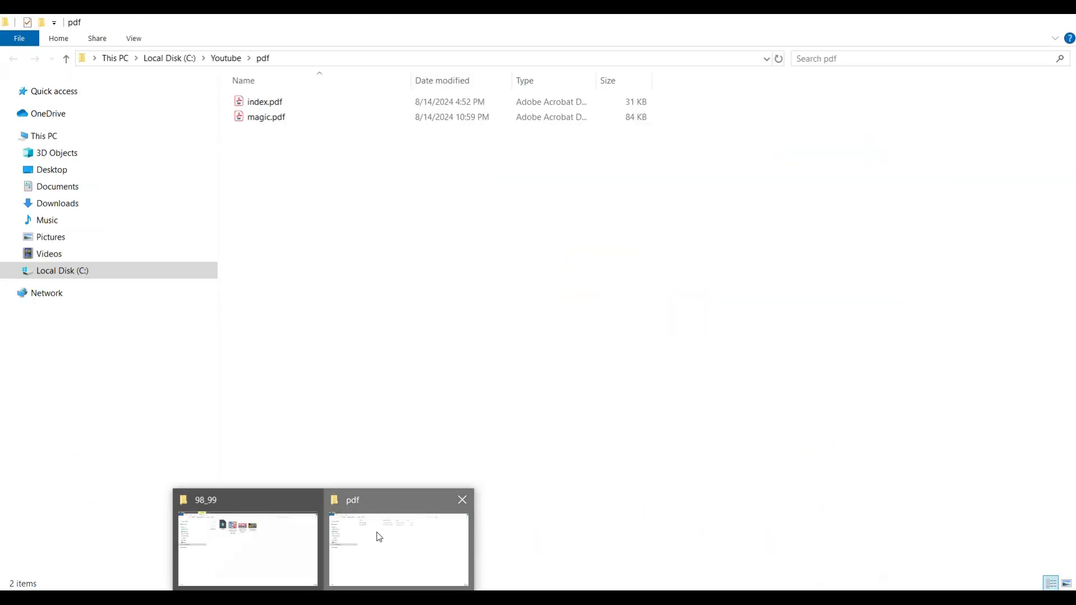
pyautogui.click(375, 533)
pyautogui.doubleClick(267, 105)
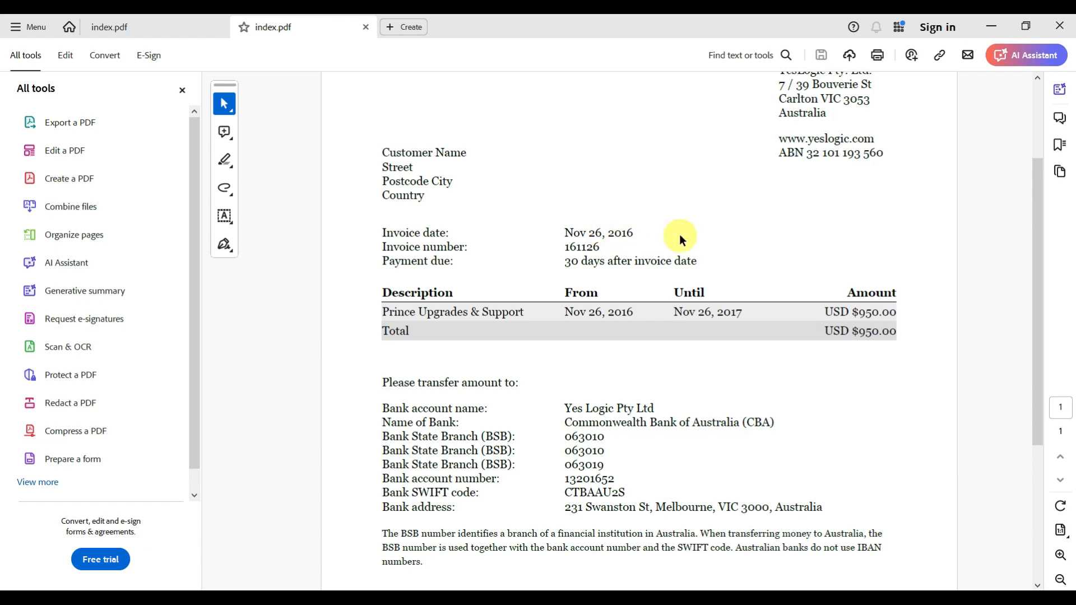
pyautogui.click(114, 25)
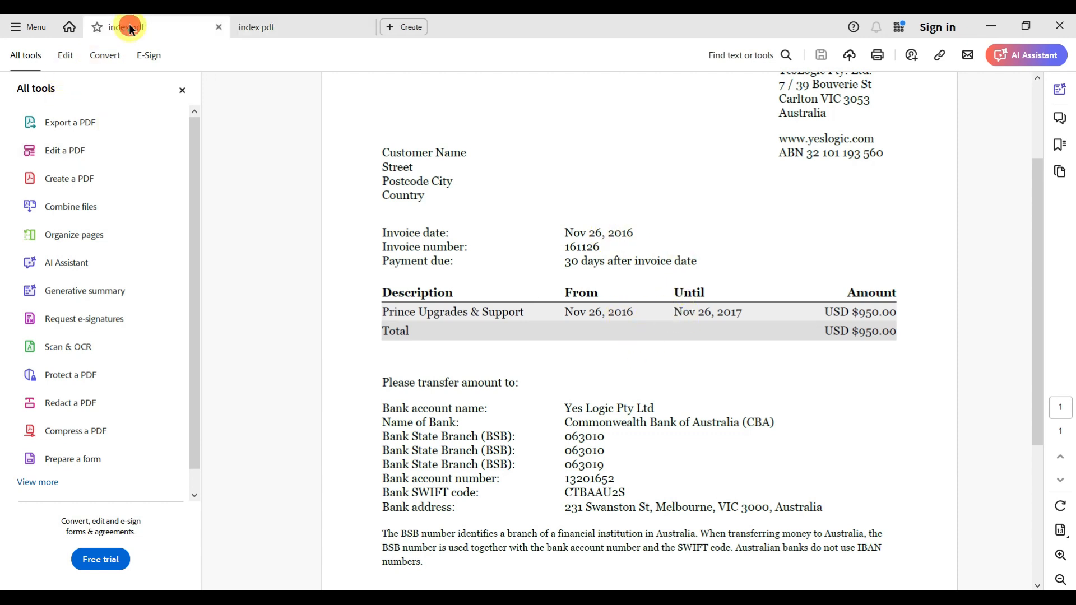
pyautogui.click(263, 26)
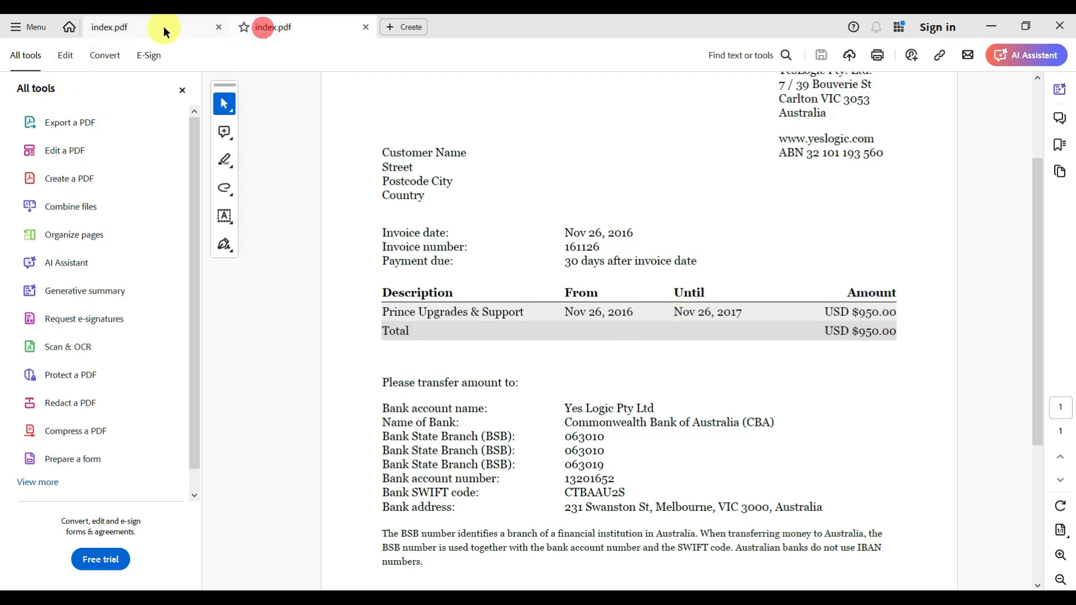
pyautogui.click(185, 32)
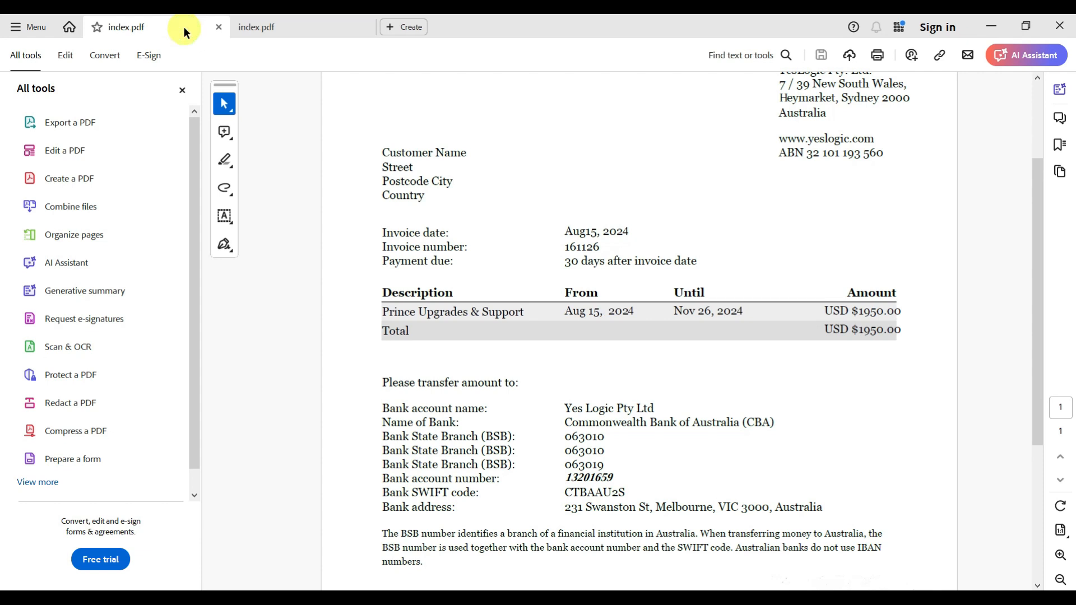
pyautogui.click(278, 30)
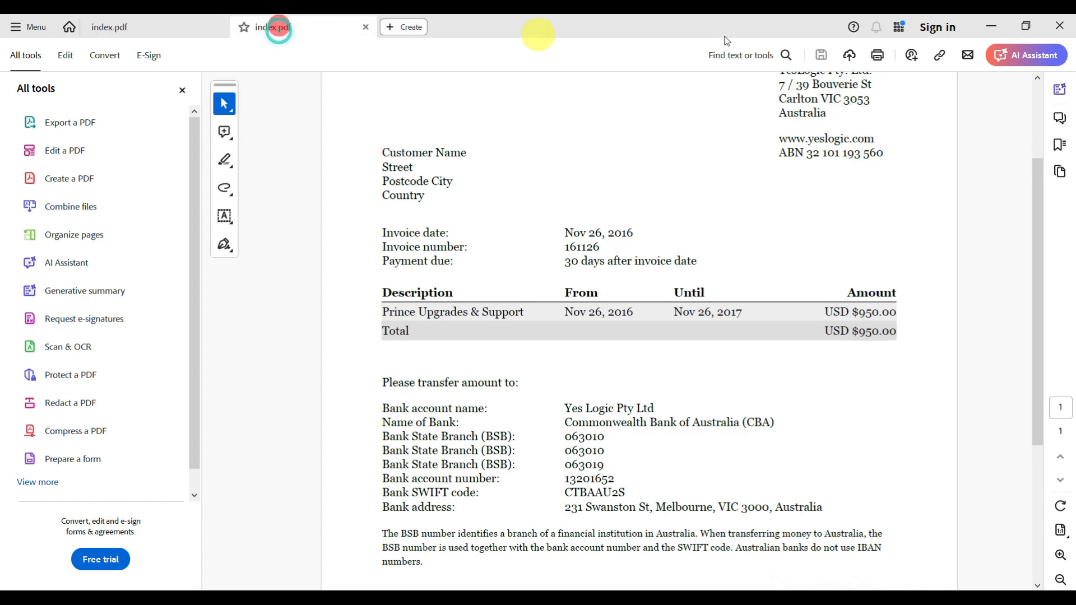
# Switch to Sejda in the browser and load magic.pdf from the pdf folder into the PDF editor
pyautogui.click(987, 28)
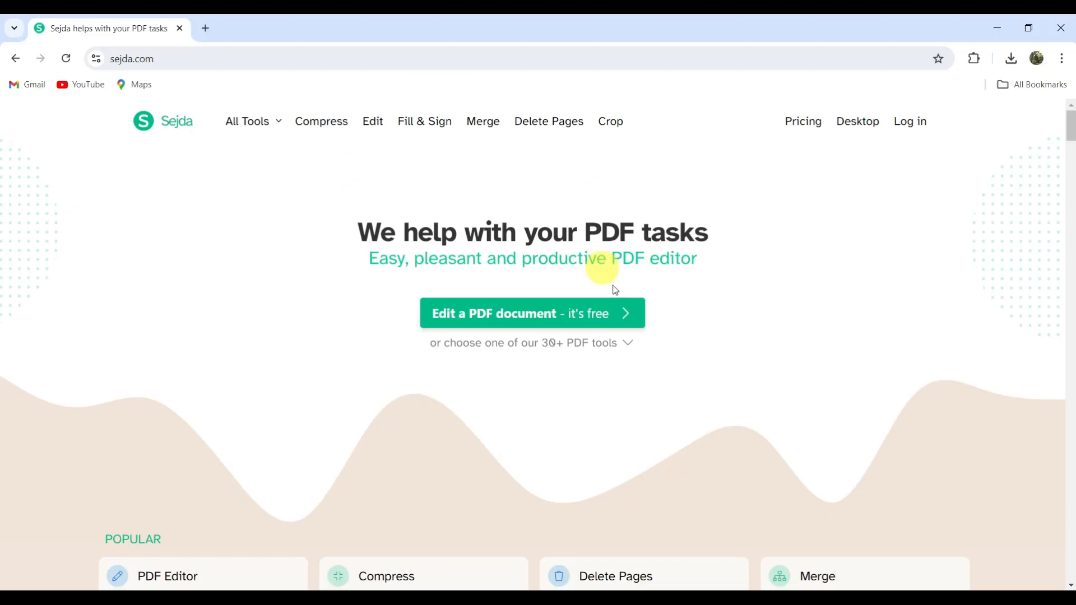
pyautogui.click(518, 317)
pyautogui.click(519, 325)
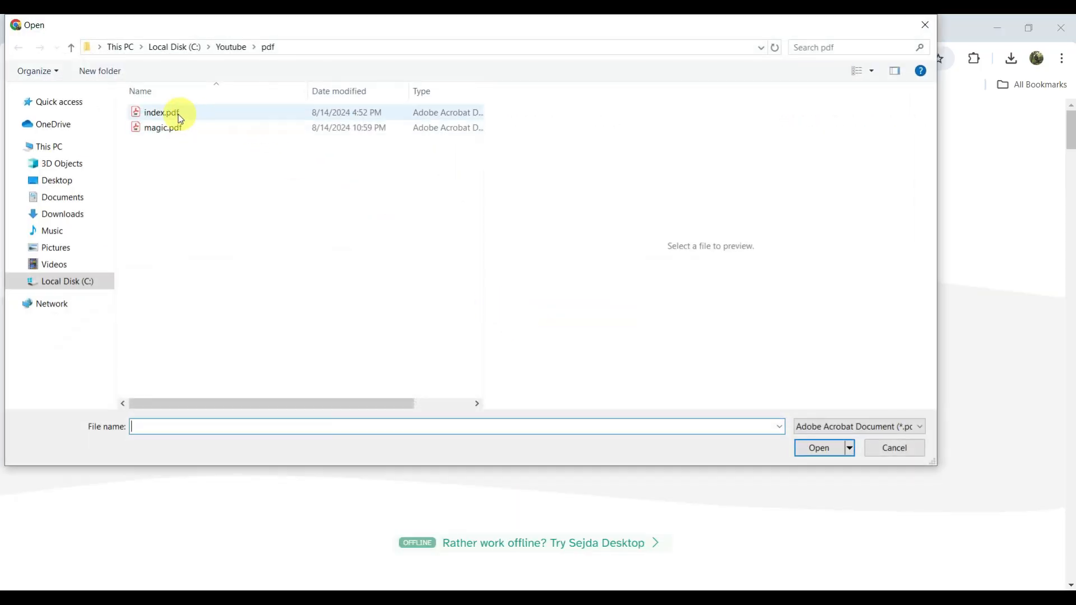
pyautogui.doubleClick(166, 132)
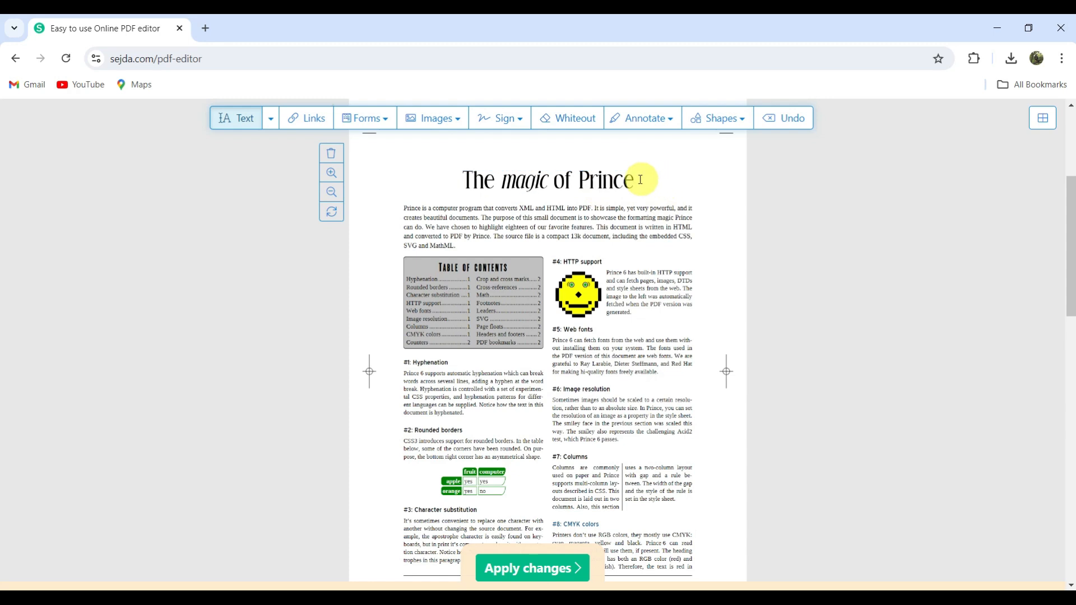
# Change the page 1 title to "The magic of Prince Program" and shift it left to centre it above the text
pyautogui.click(606, 179)
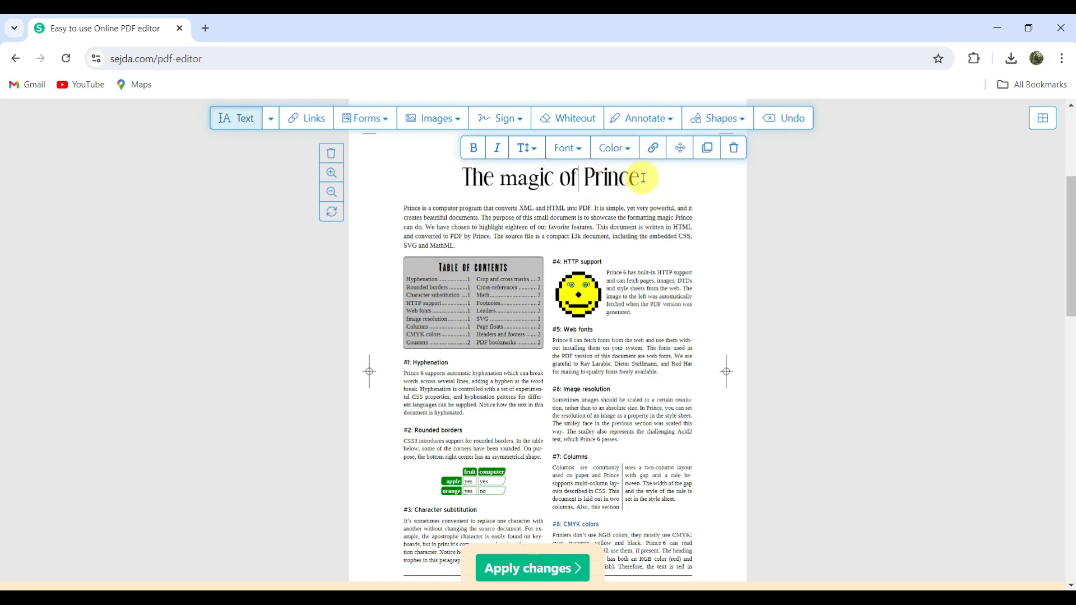
pyautogui.click(642, 178)
pyautogui.write('Prog')
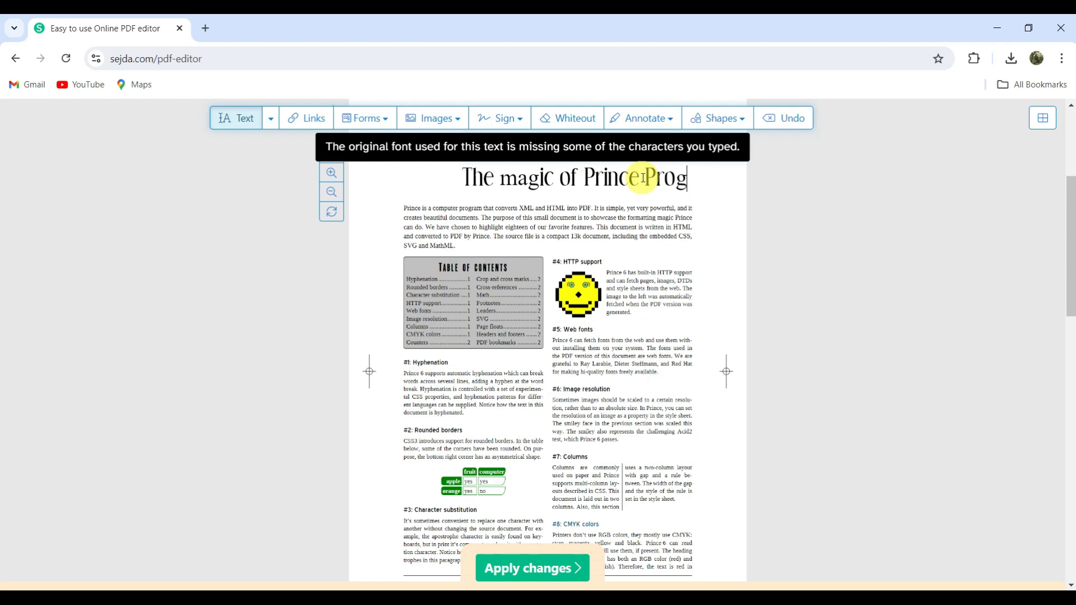
pyautogui.moveTo(480, 176); pyautogui.dragTo(431, 173)
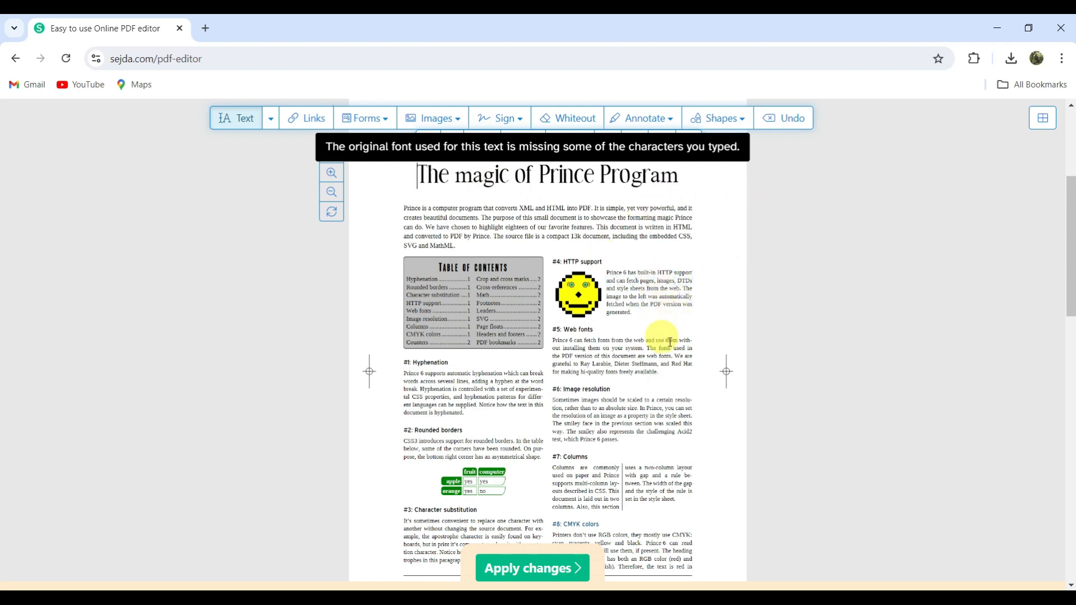
# Change heading #1 to "Automatic Hyphenation" and heading #7 to "Rows & Columns"
pyautogui.click(413, 360)
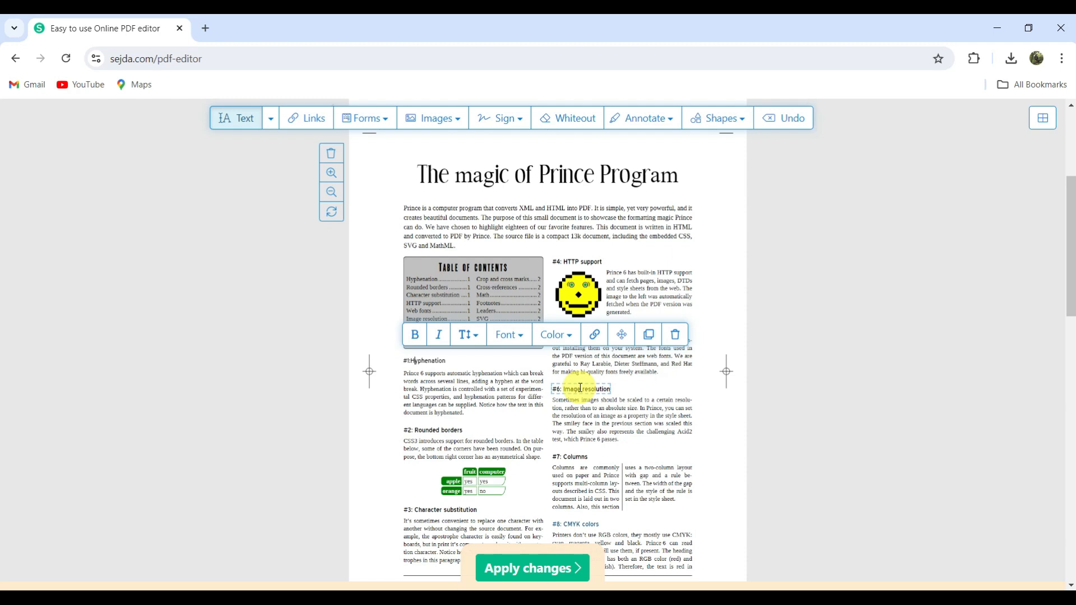
pyautogui.write('Automatic')
pyautogui.scroll(-3, 708, 453)
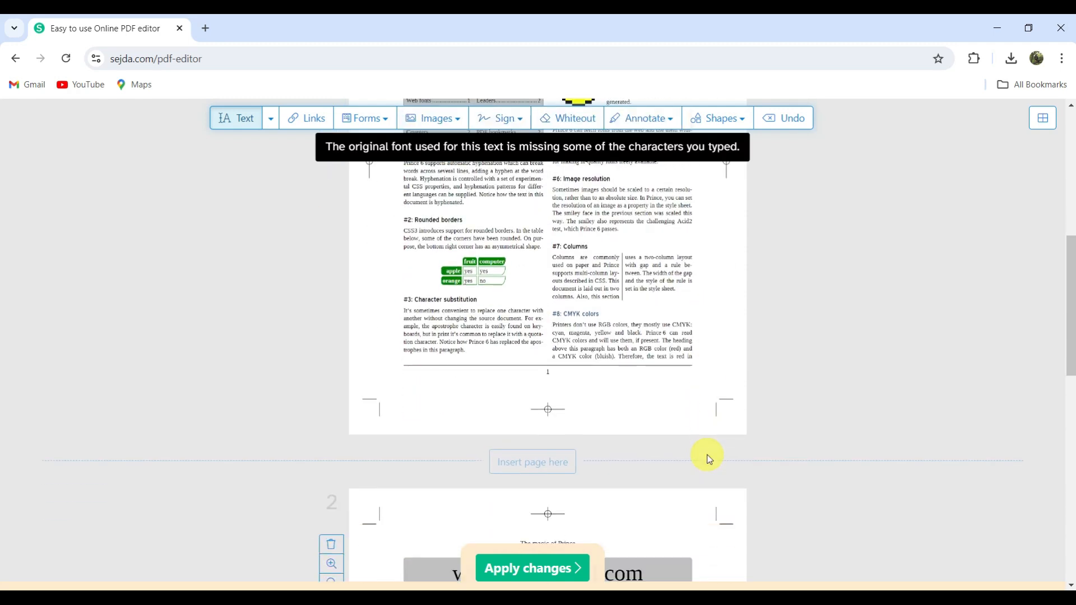
pyautogui.click(564, 315)
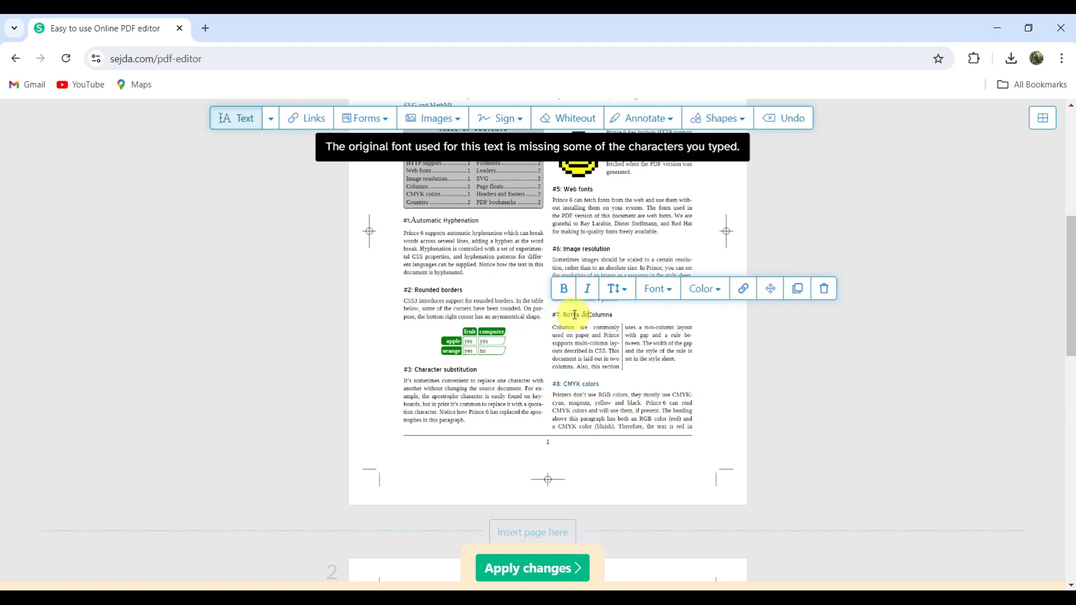
pyautogui.scroll(-7, 721, 341)
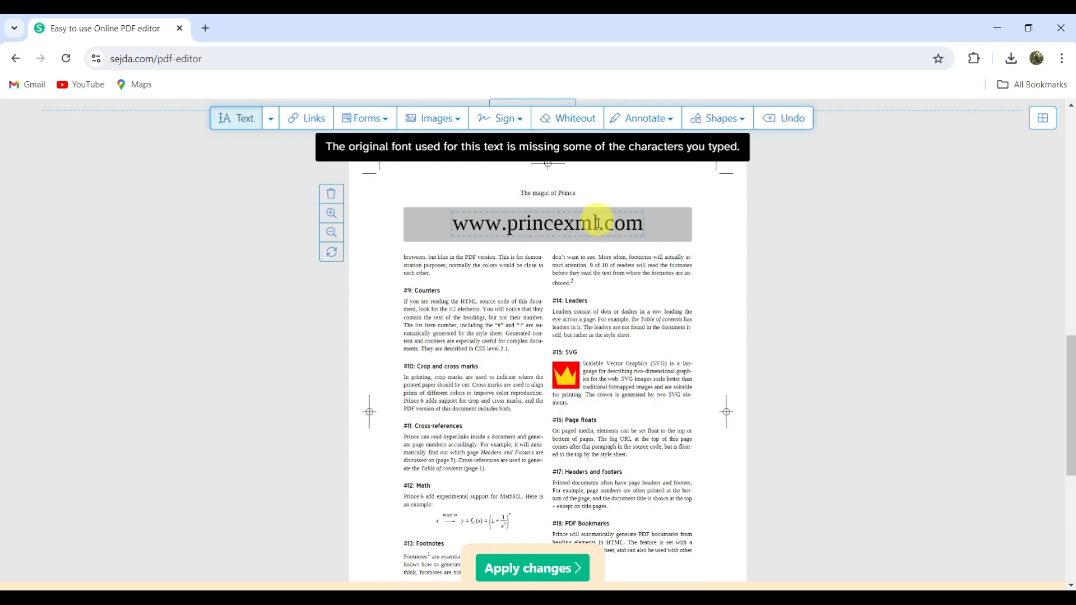
pyautogui.click(598, 225)
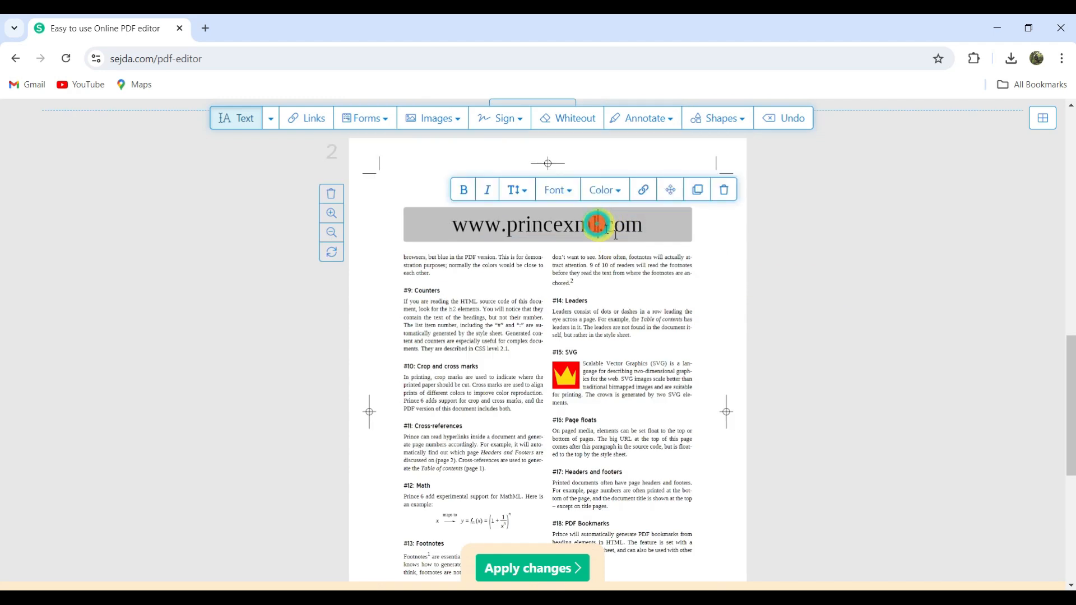
pyautogui.write('conve')
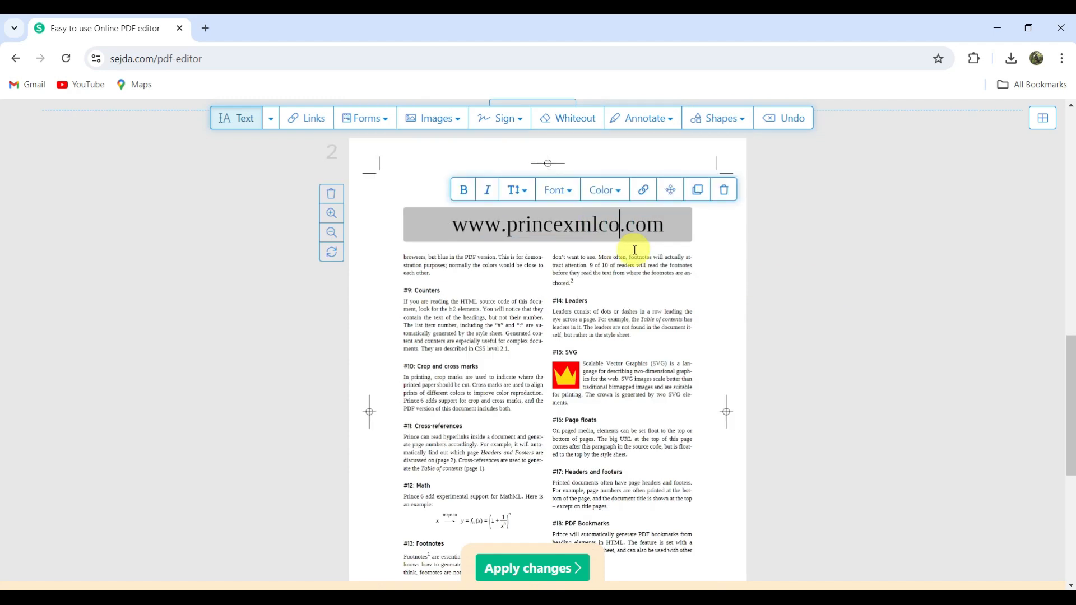
pyautogui.write('rtor')
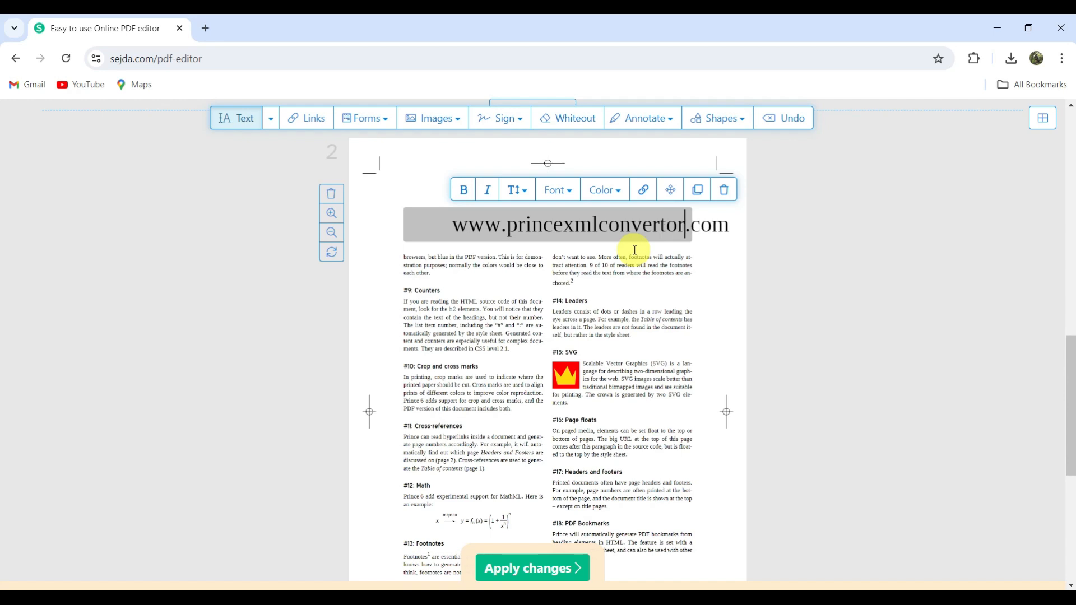
pyautogui.moveTo(666, 224); pyautogui.dragTo(624, 223)
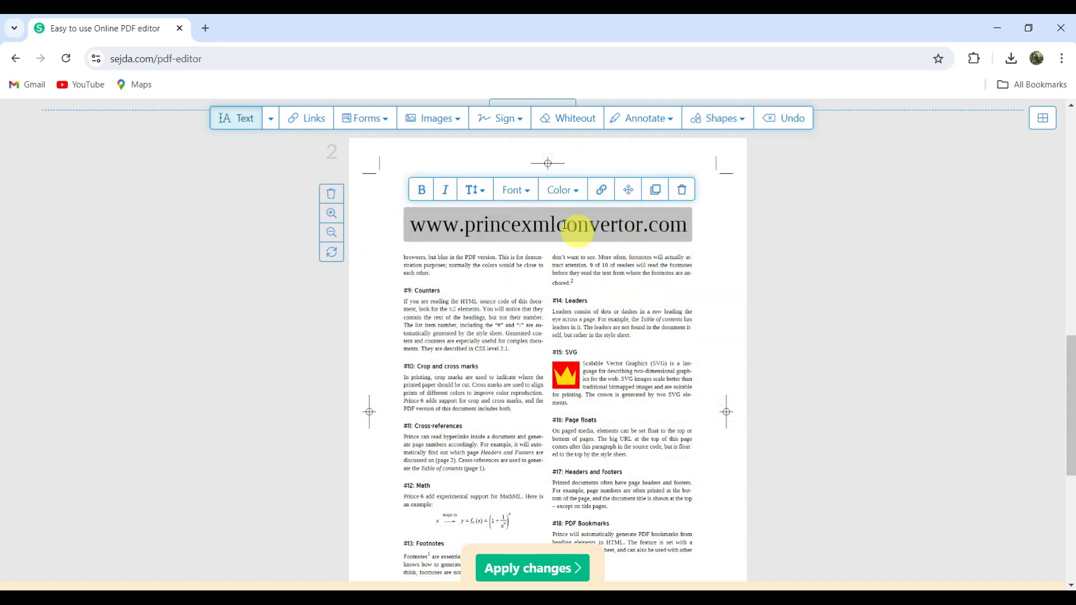
# Review the edited pages, apply the changes and download the edited magic PDF
pyautogui.scroll(13, 639, 426)
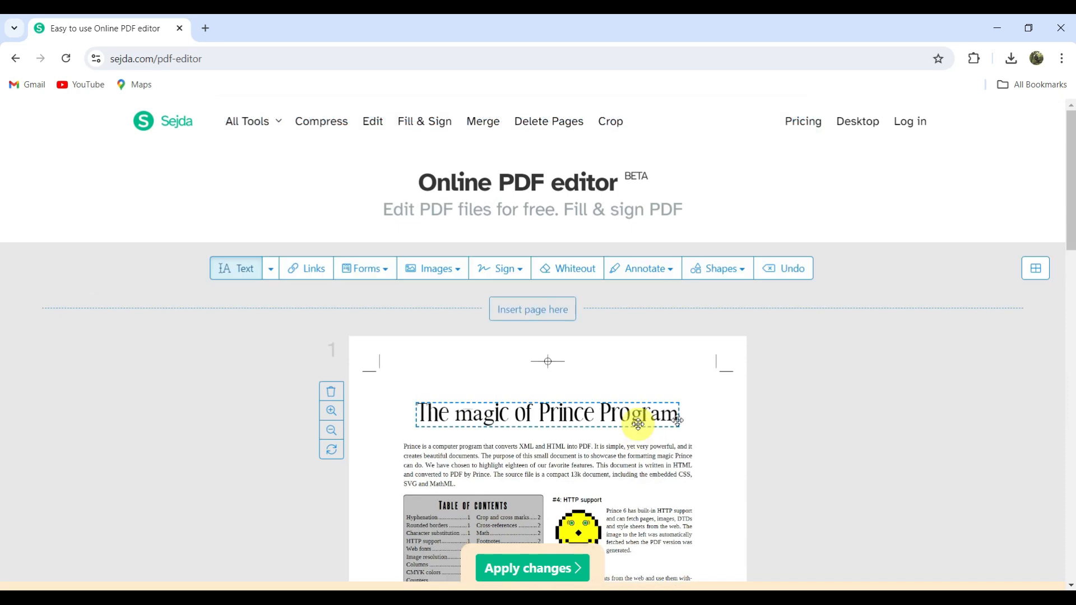
pyautogui.scroll(-5, 685, 377)
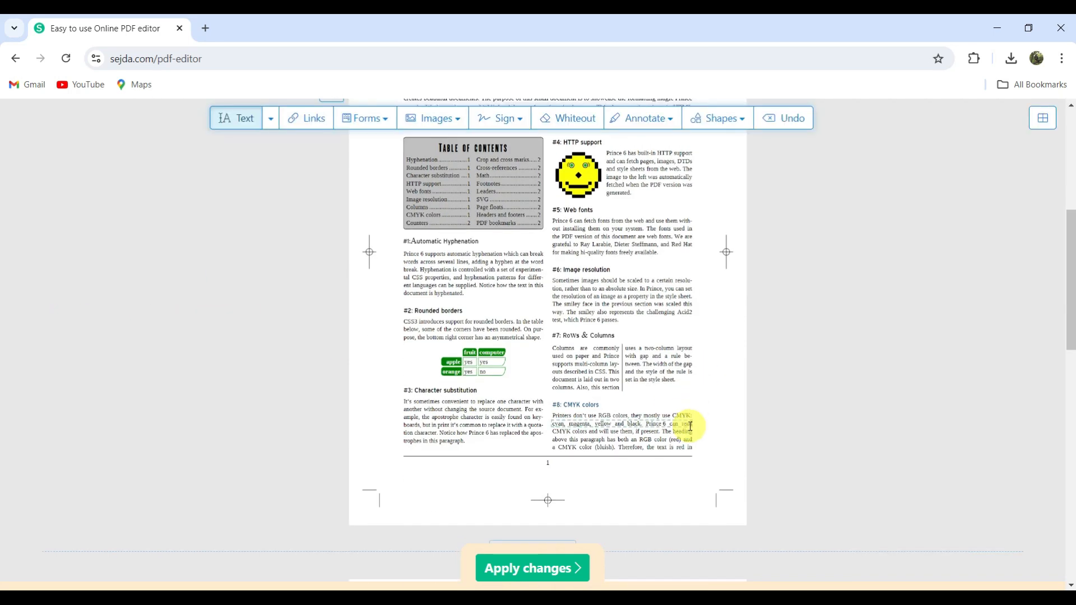
pyautogui.click(539, 567)
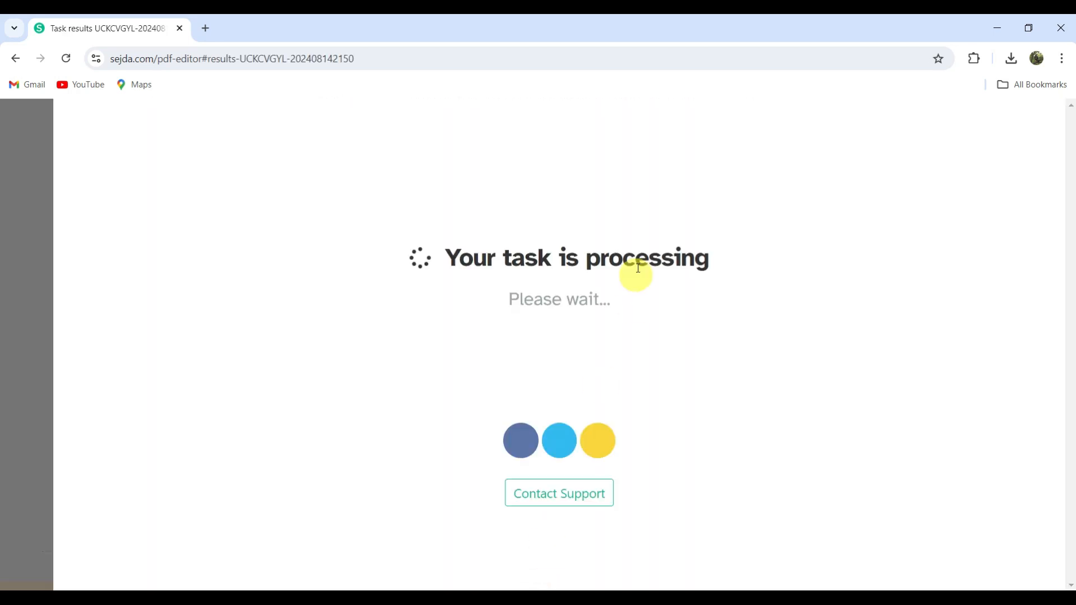
pyautogui.click(469, 260)
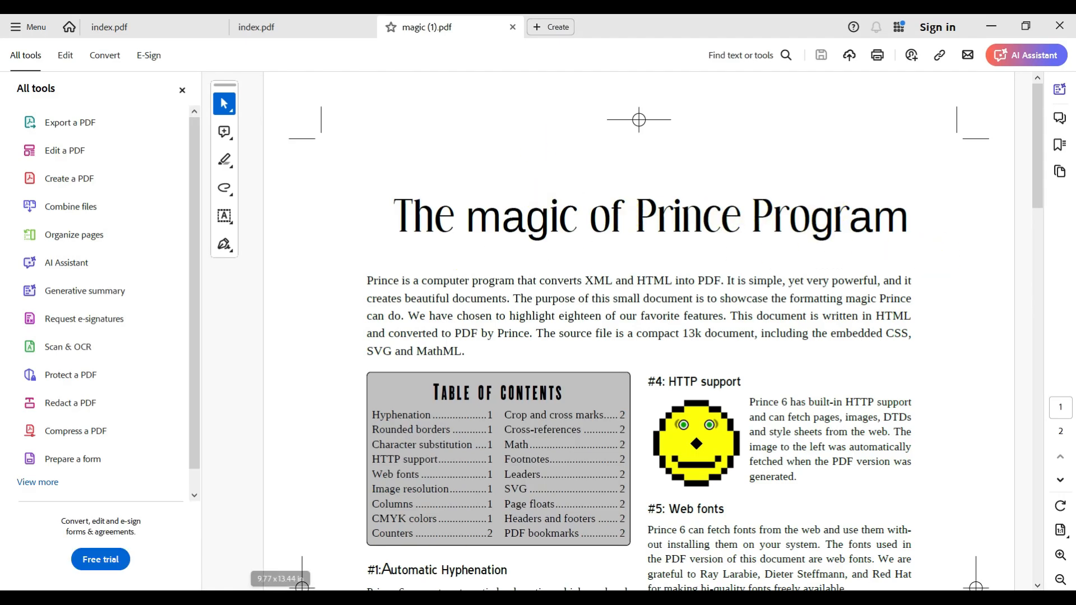
# Open the original magic.pdf in Acrobat and compare its title and heading #1 with the edited copy
pyautogui.moveTo(318, 598)
pyautogui.click(404, 533)
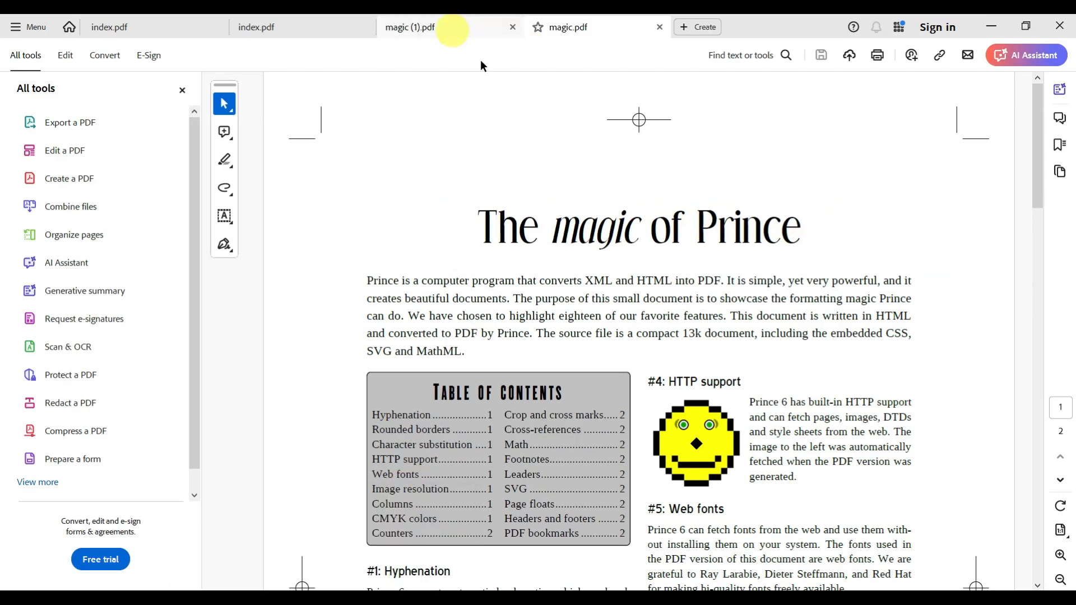
pyautogui.click(453, 25)
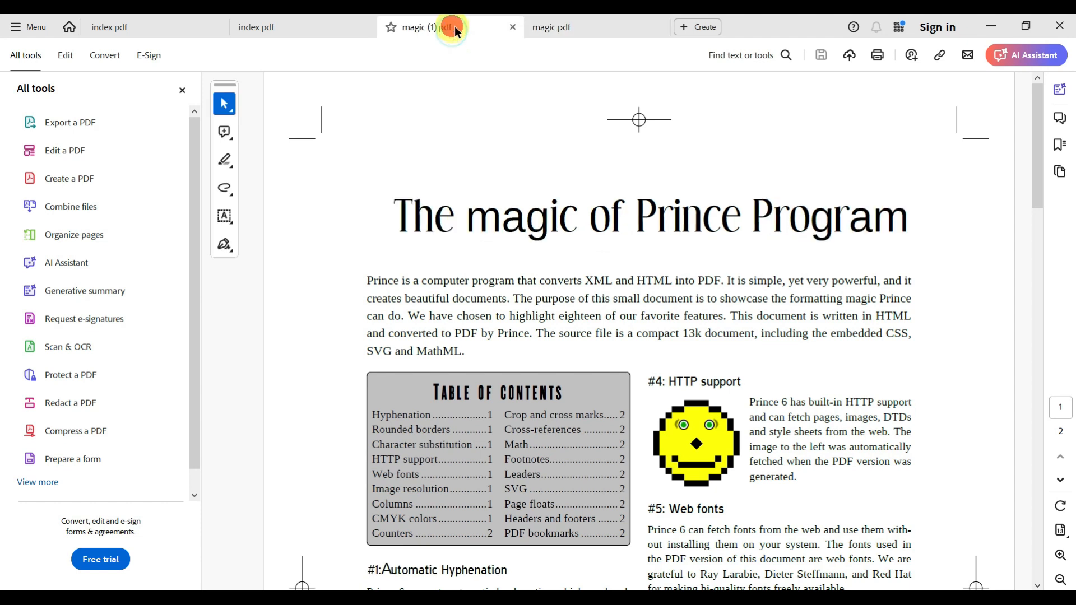
pyautogui.scroll(-5, 386, 245)
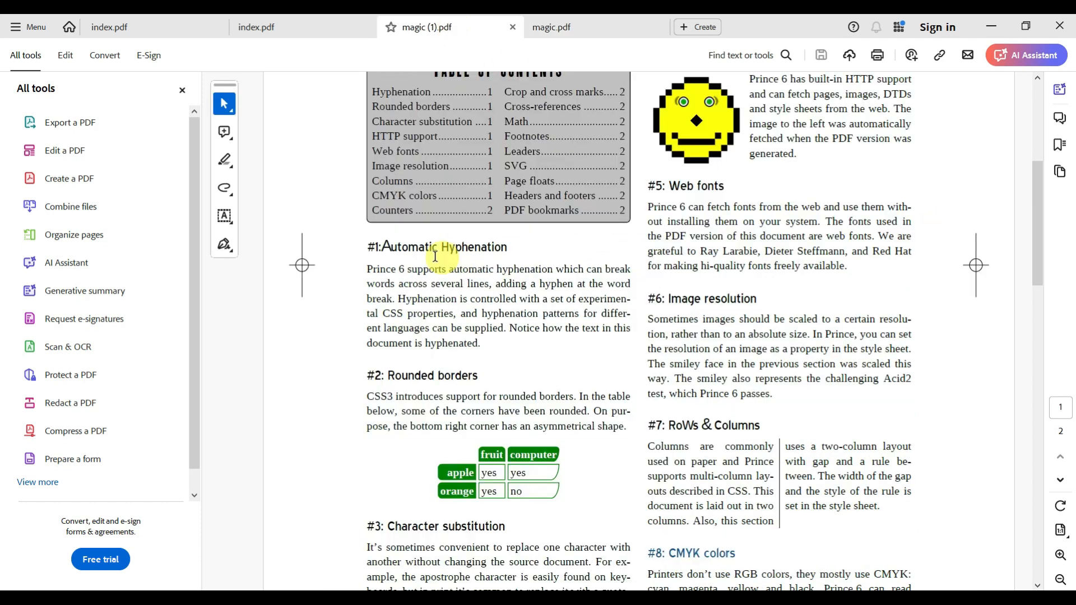
pyautogui.doubleClick(387, 245)
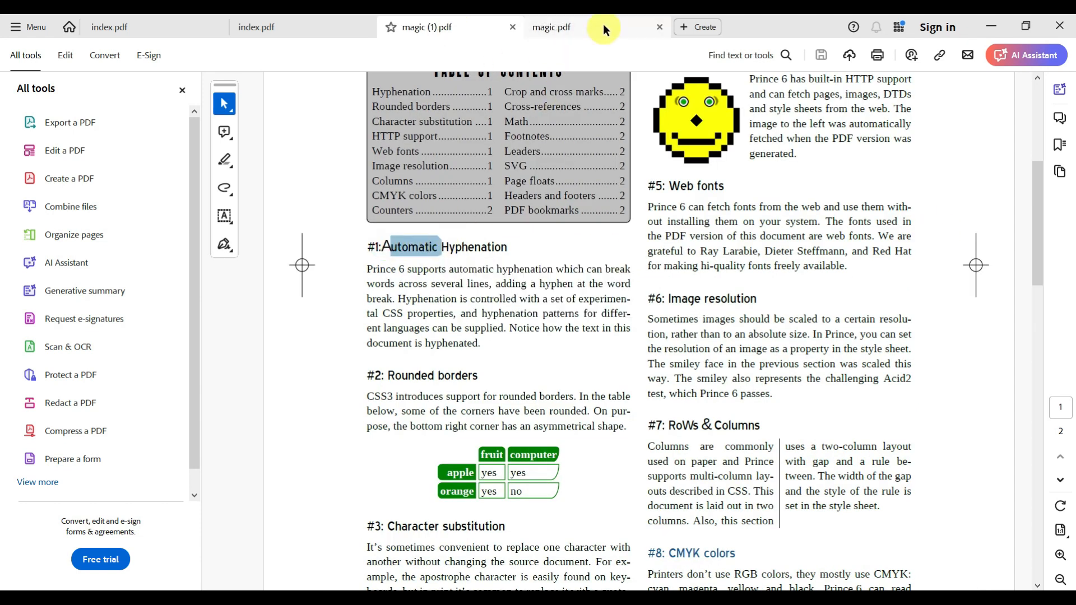
pyautogui.click(603, 25)
pyautogui.scroll(-1, 698, 290)
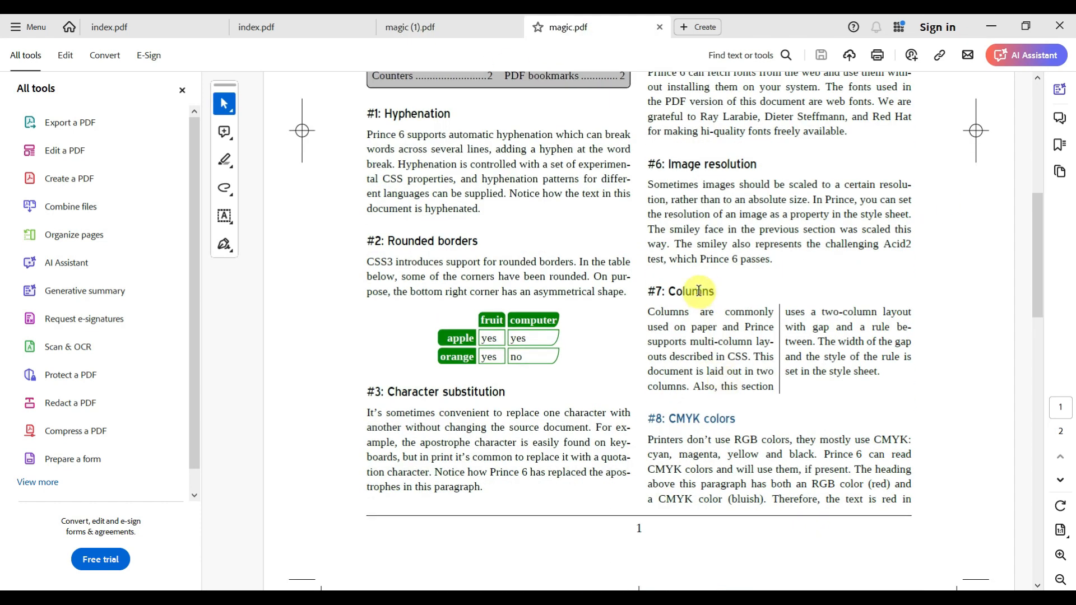
# Compare heading #7 in the original and edited magic PDFs, and examine the edited copy's page 2 web address banner
pyautogui.click(453, 27)
pyautogui.scroll(-8, 731, 487)
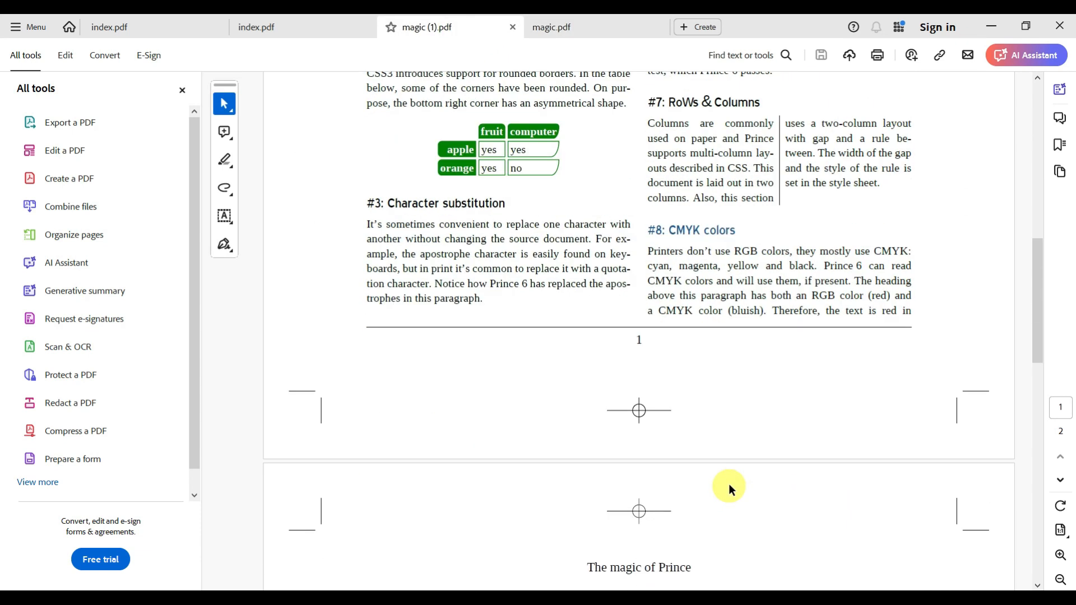
pyautogui.click(615, 26)
pyautogui.scroll(-6, 822, 428)
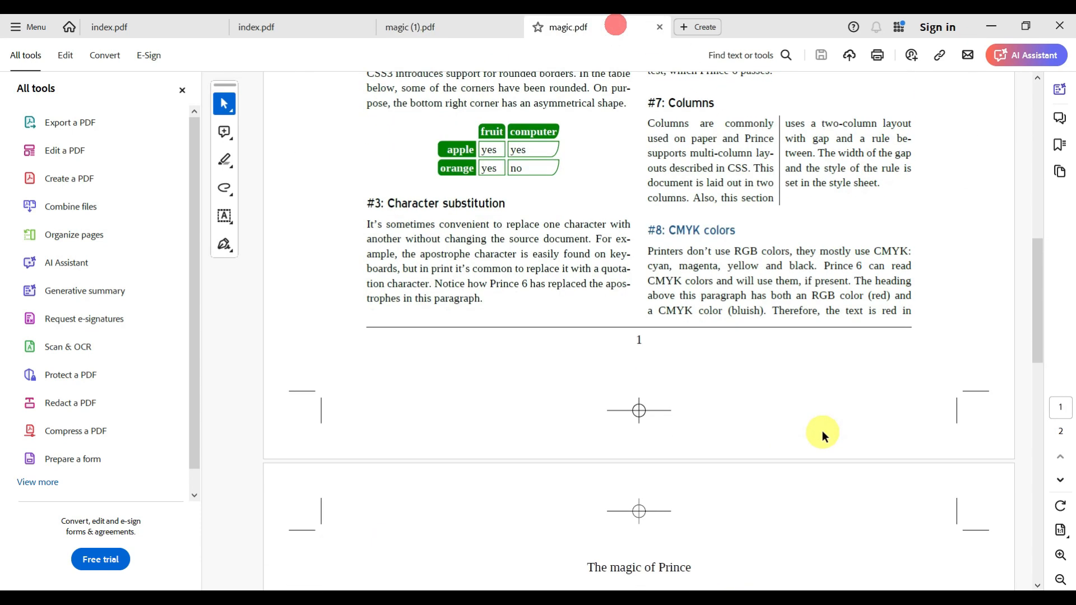
pyautogui.click(481, 29)
pyautogui.scroll(-3, 836, 427)
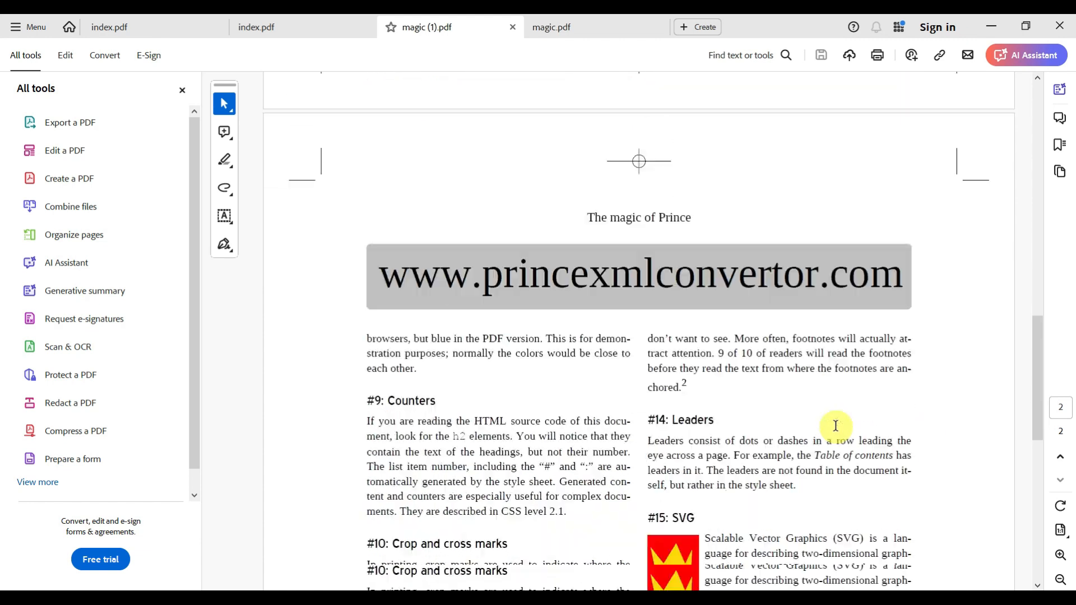